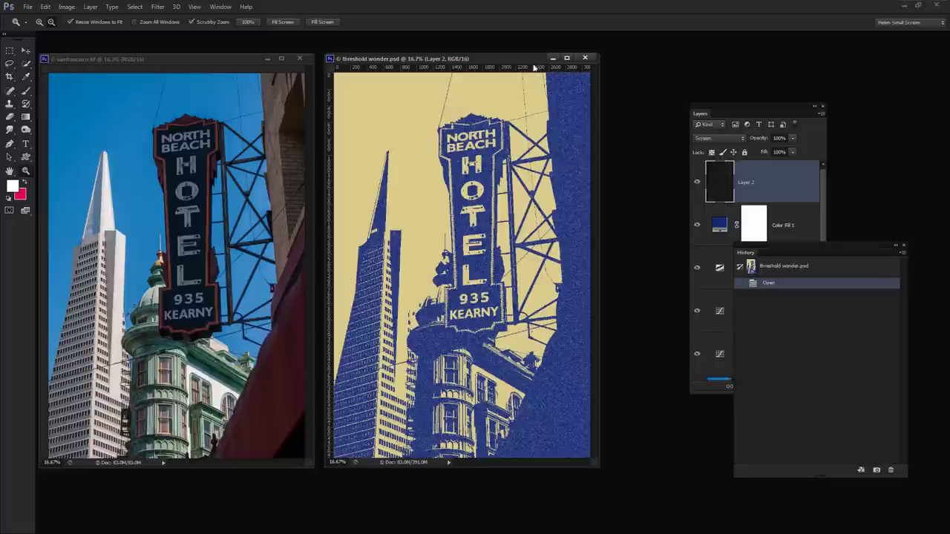
Step: Close threshold wonder.psd and duplicate the Background layer of sanfrancisco.tif
key(ctrl+w)
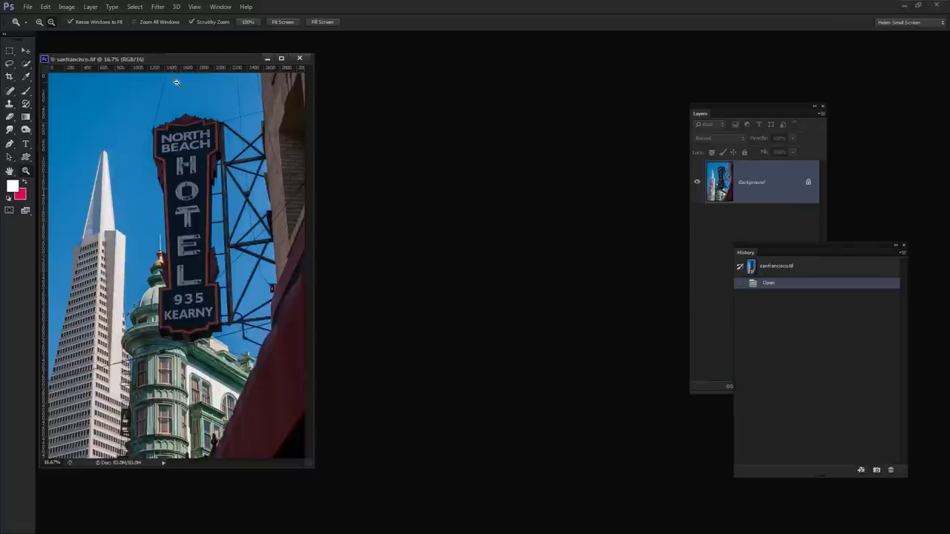
drag(157, 60, 191, 47)
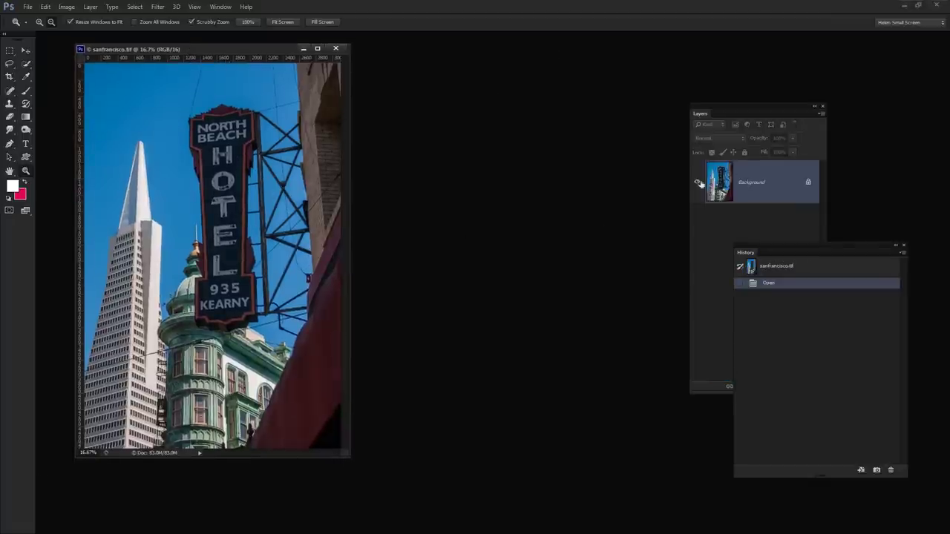
drag(732, 121, 440, 137)
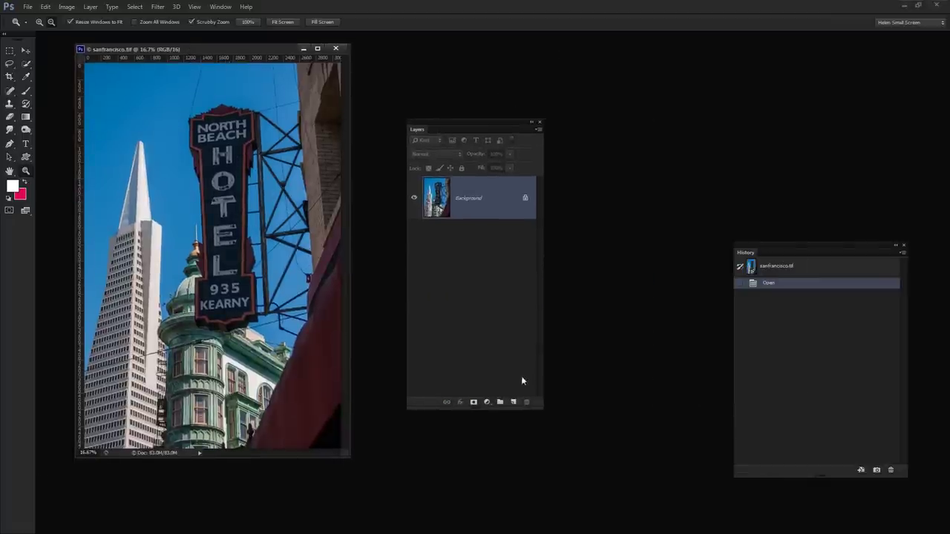
drag(484, 216, 514, 403)
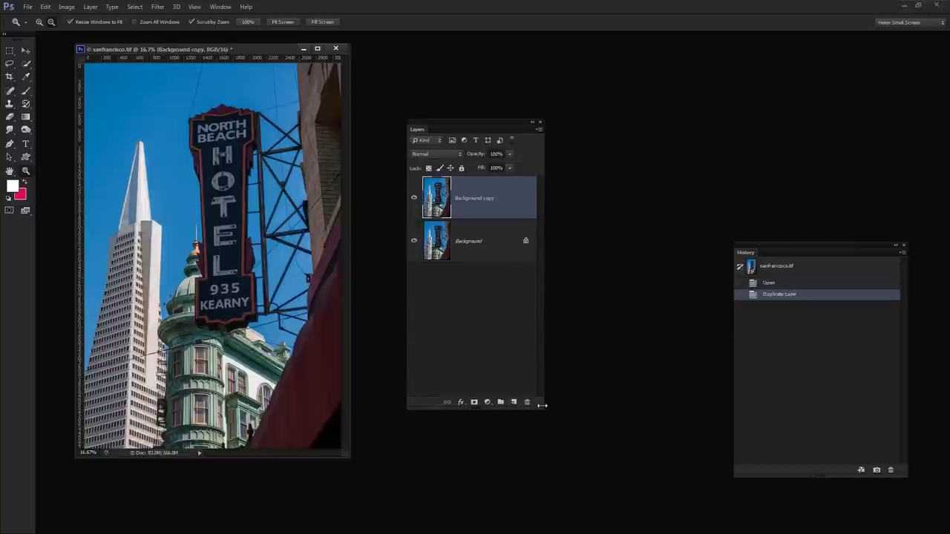
drag(542, 406, 621, 407)
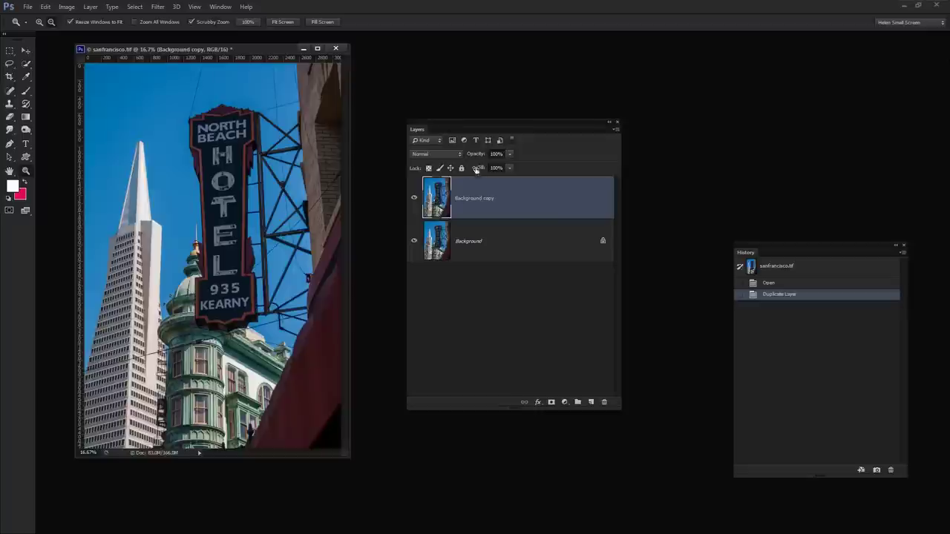
drag(448, 125, 471, 191)
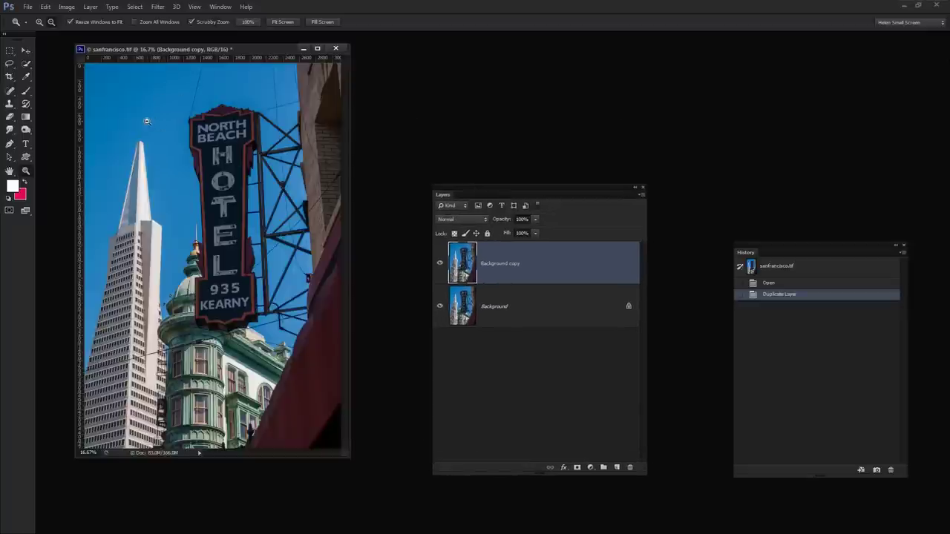
Step: Select the blue sky with the Magic Wand, adding the sky patches between the hotel sign's metal supports
click(27, 65)
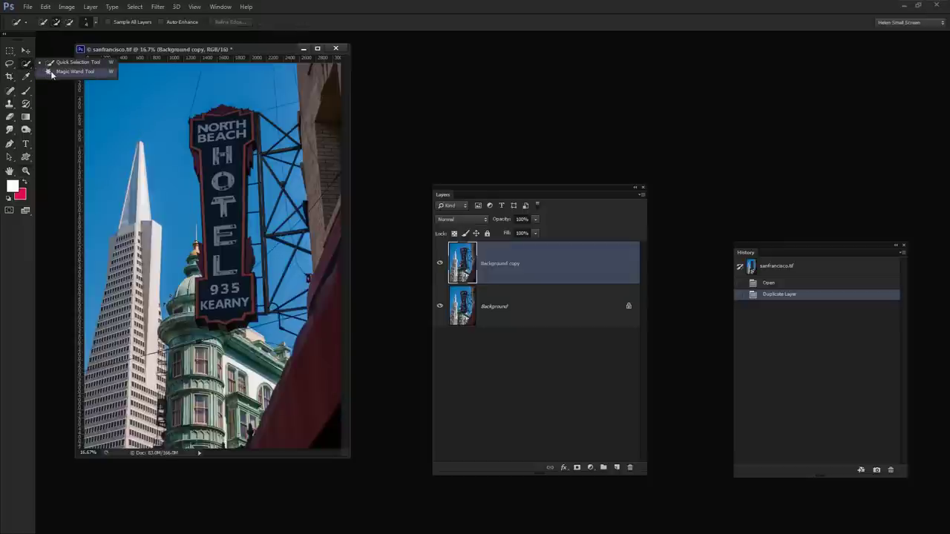
click(51, 72)
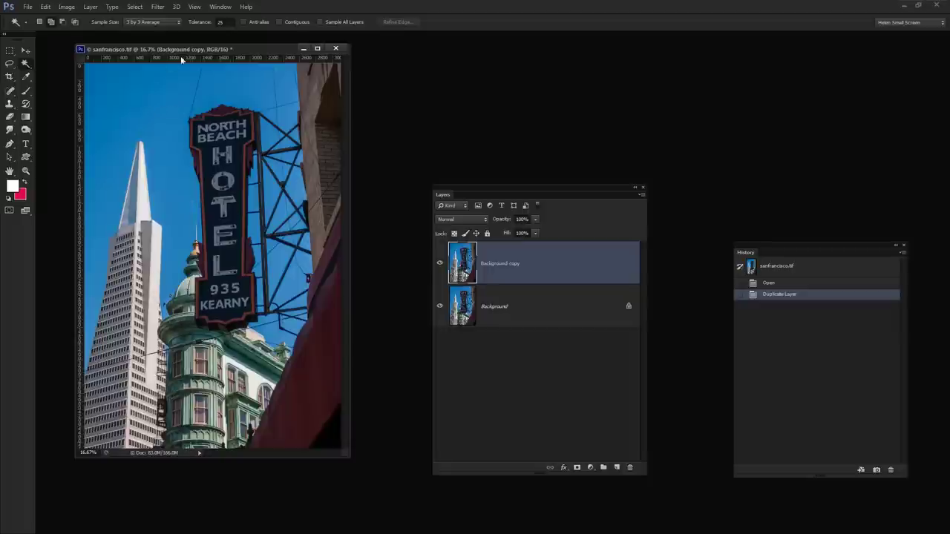
click(173, 187)
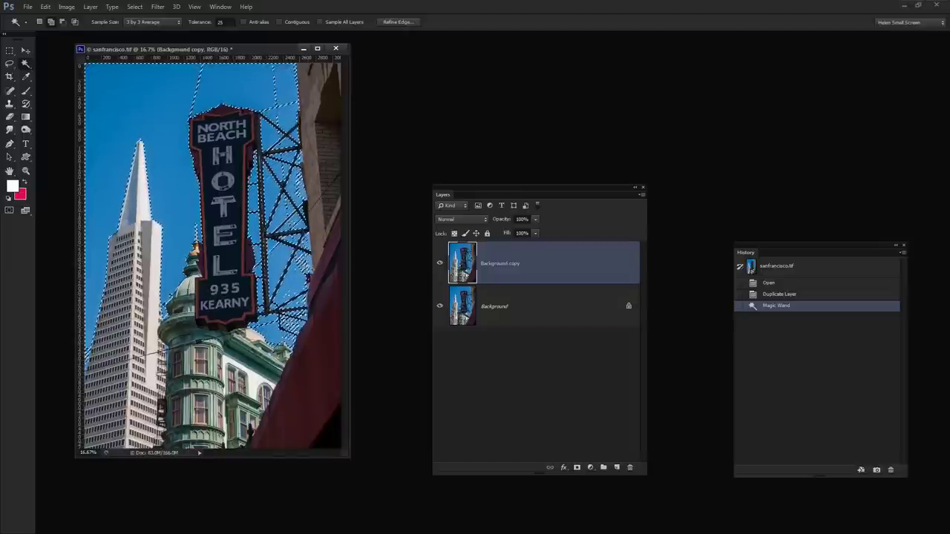
shift+click(300, 204)
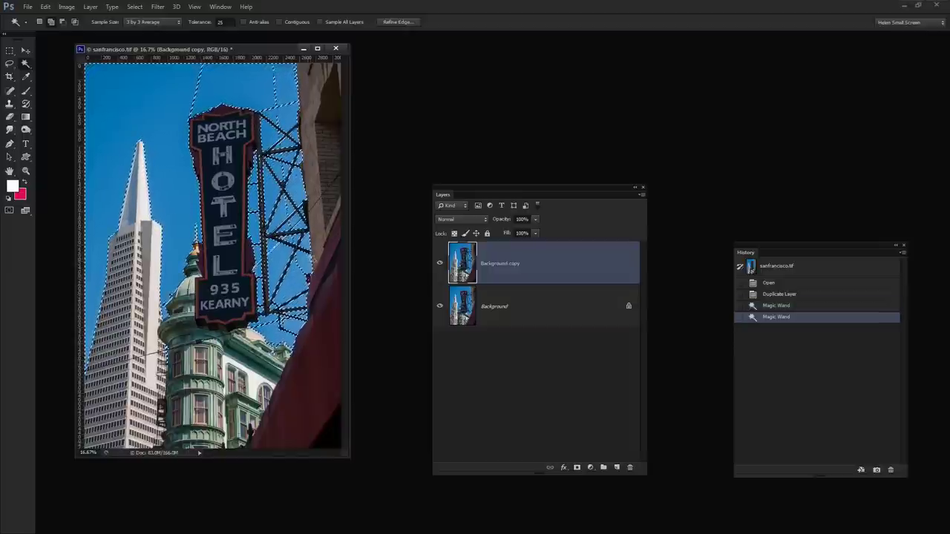
shift+click(303, 159)
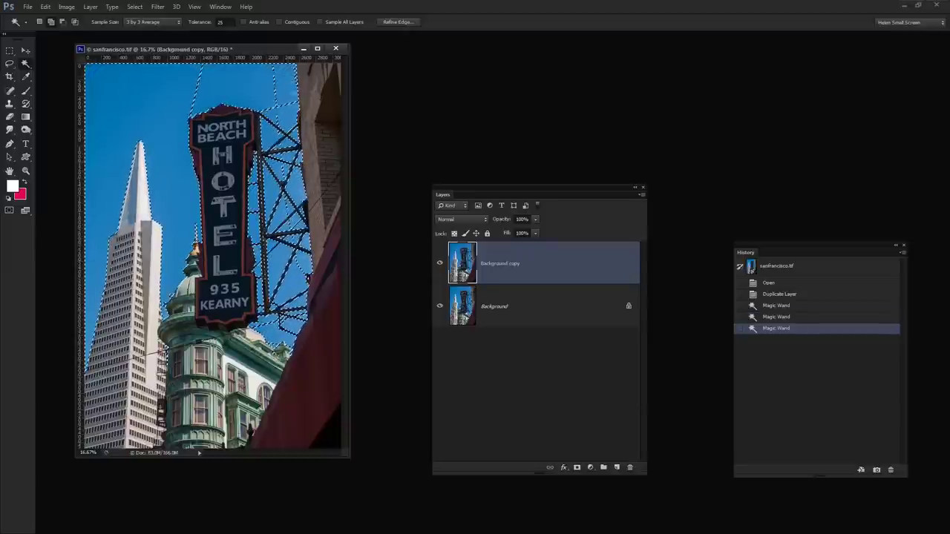
shift+click(309, 296)
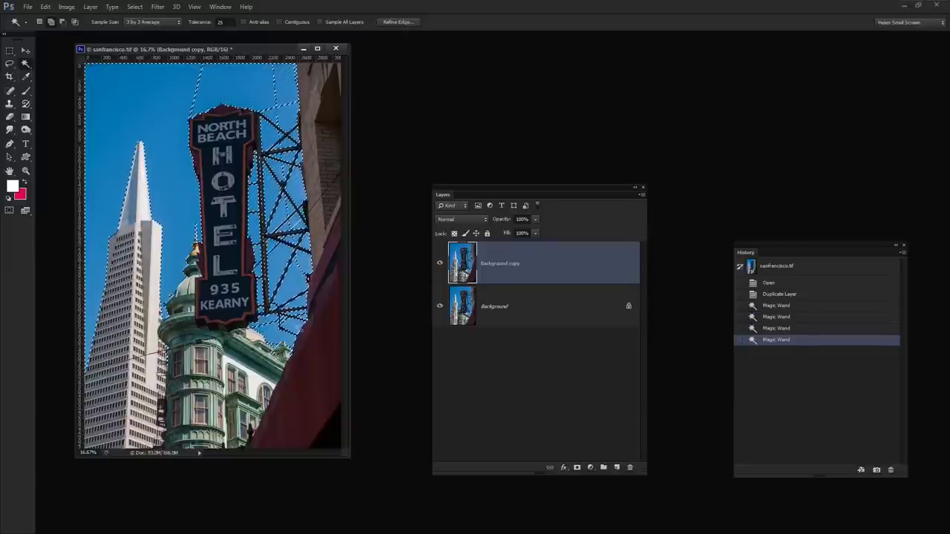
shift+click(297, 335)
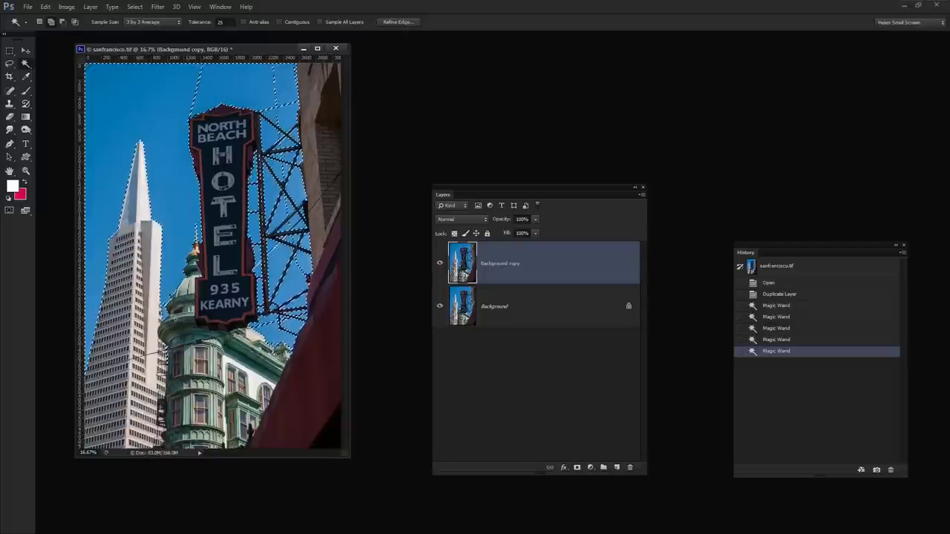
shift+click(293, 215)
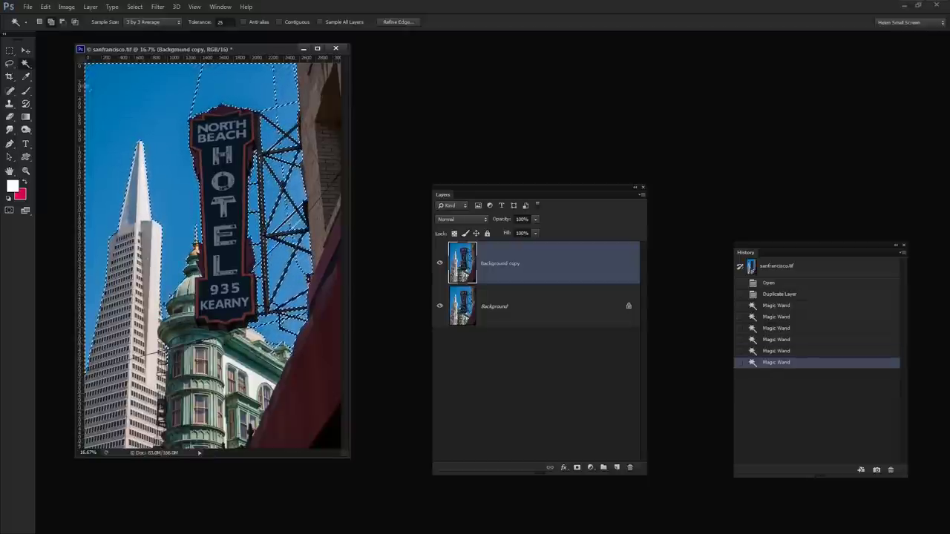
Step: Mask the Background copy layer from the sky selection, hide the Background layer and invert the mask to remove the sky
click(577, 469)
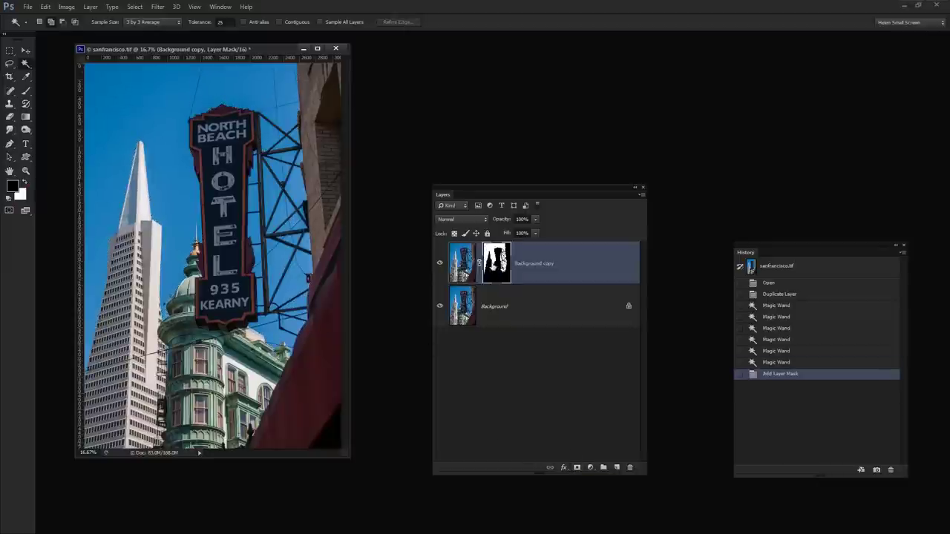
click(439, 306)
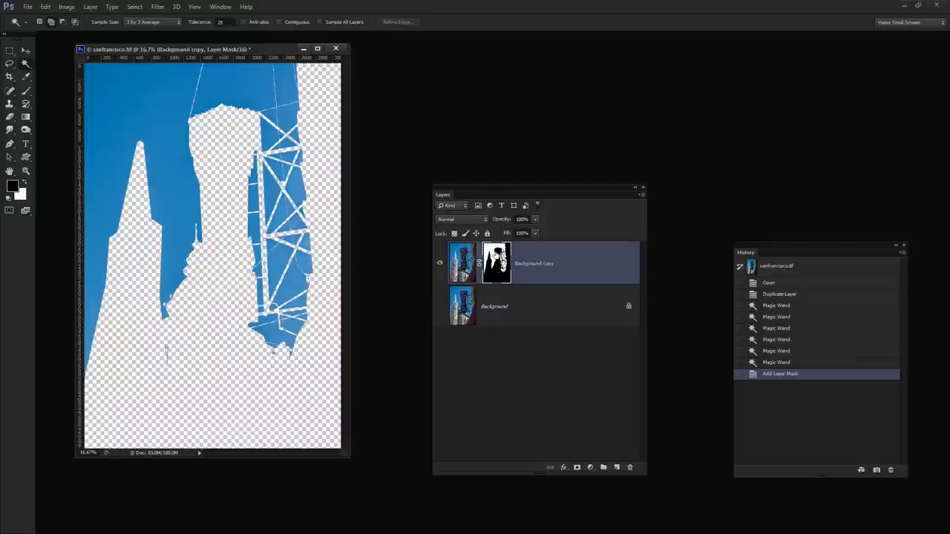
key(ctrl+i)
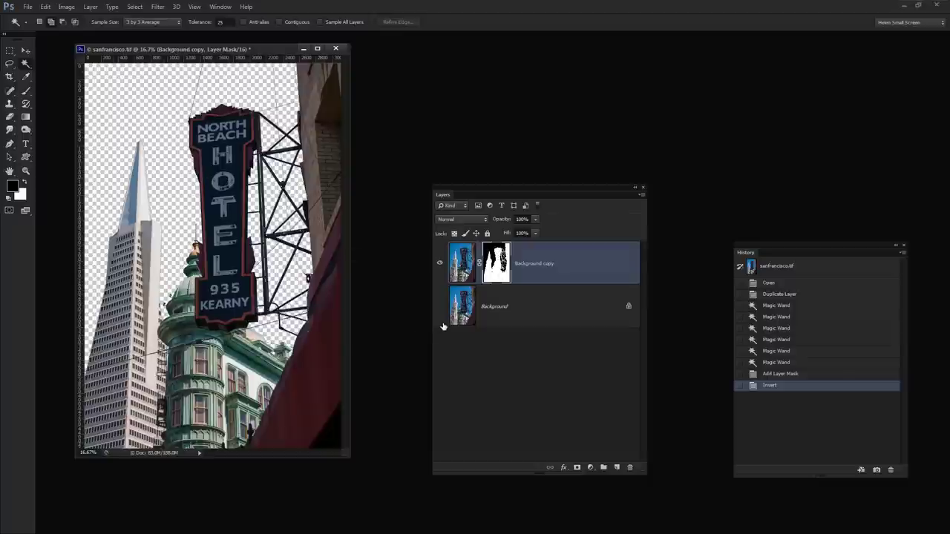
Step: Add a new layer directly beneath the Background copy layer and fill it with white
click(616, 468)
drag(565, 279, 549, 331)
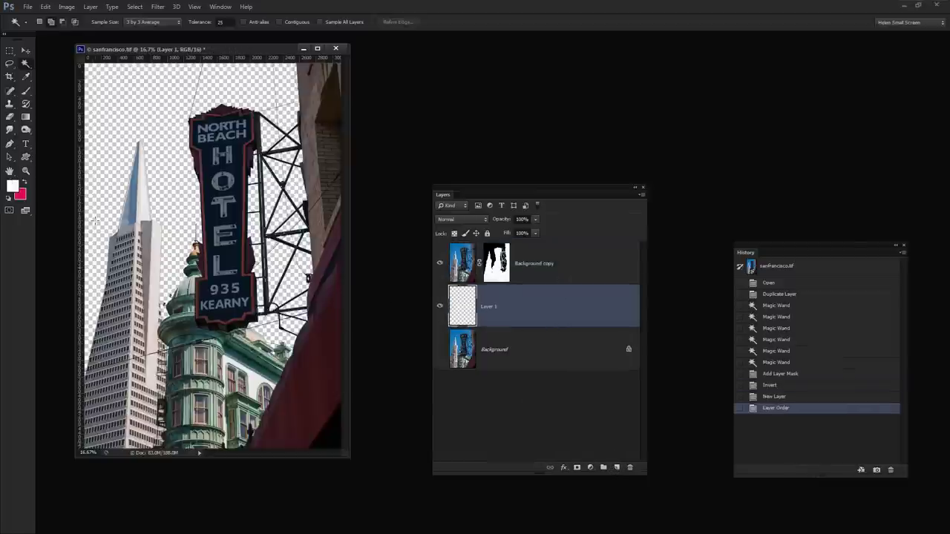
key(alt+BackSpace)
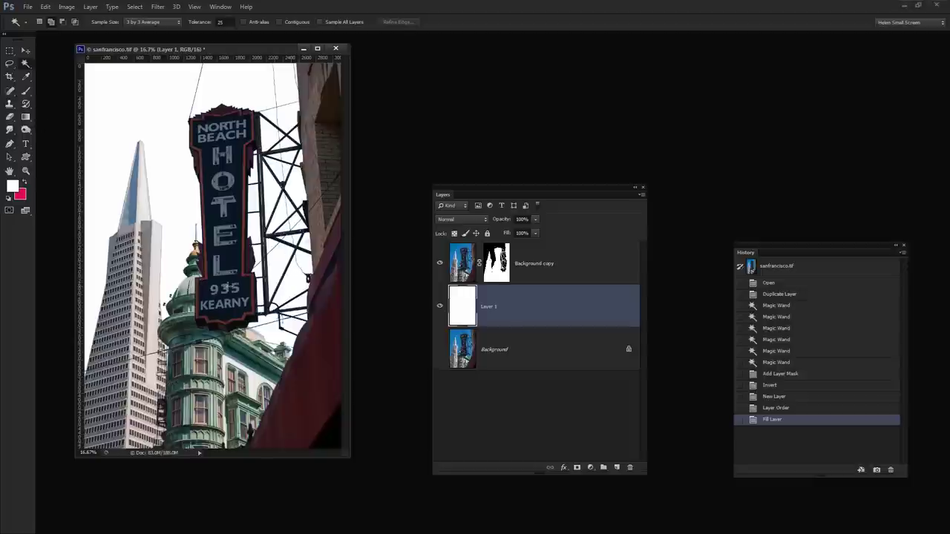
Step: Add a Threshold adjustment layer above the Background copy layer, keeping the default layer options
click(529, 268)
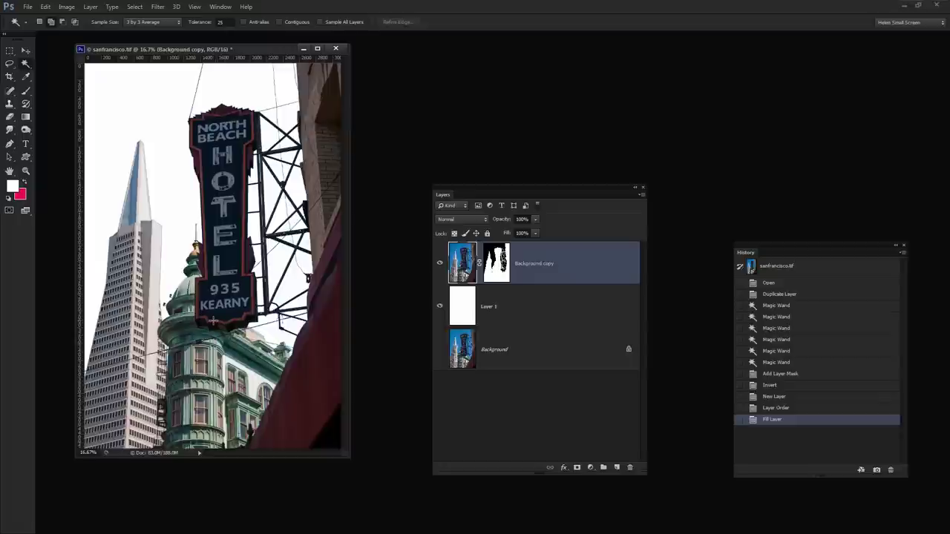
click(91, 7)
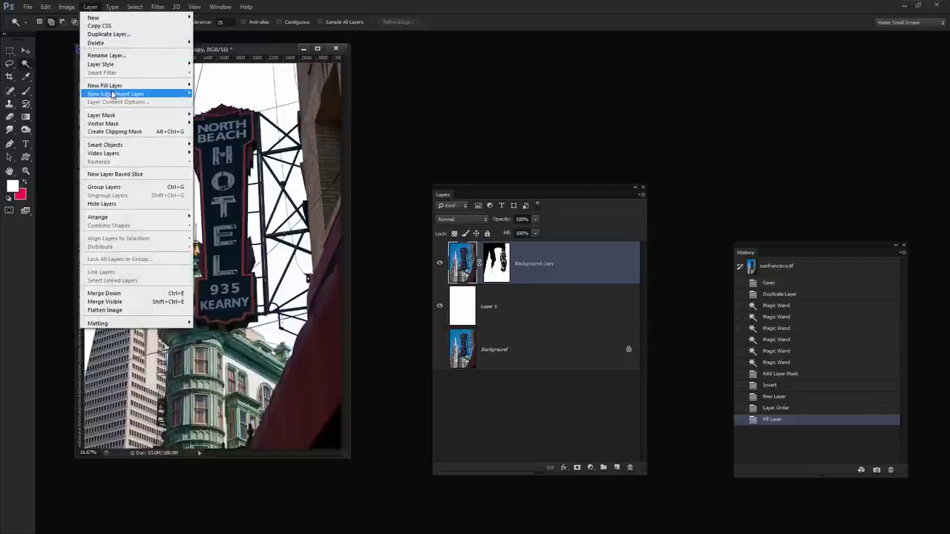
mouse_move(111, 94)
click(41, 215)
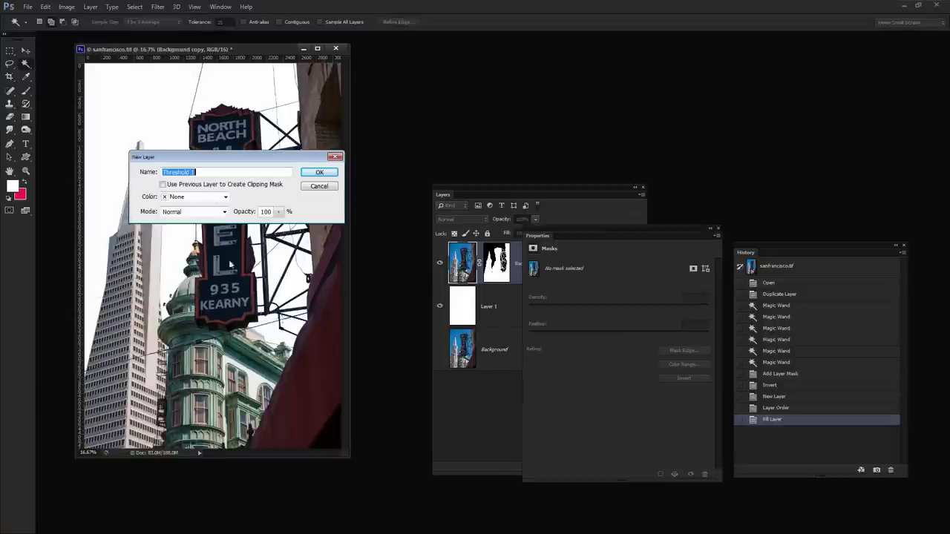
click(317, 178)
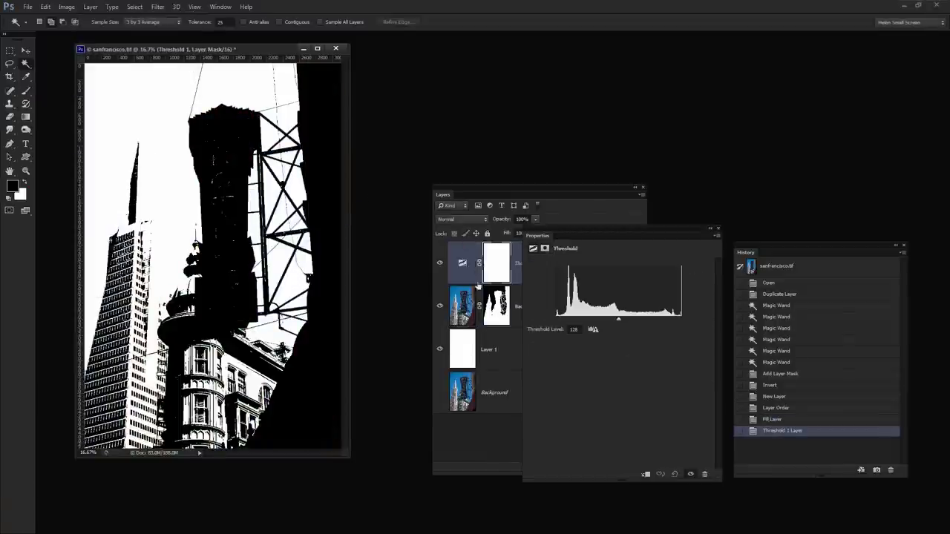
Step: Try different levels on the Threshold adjustment and settle on a level of about 182
drag(567, 237, 429, 188)
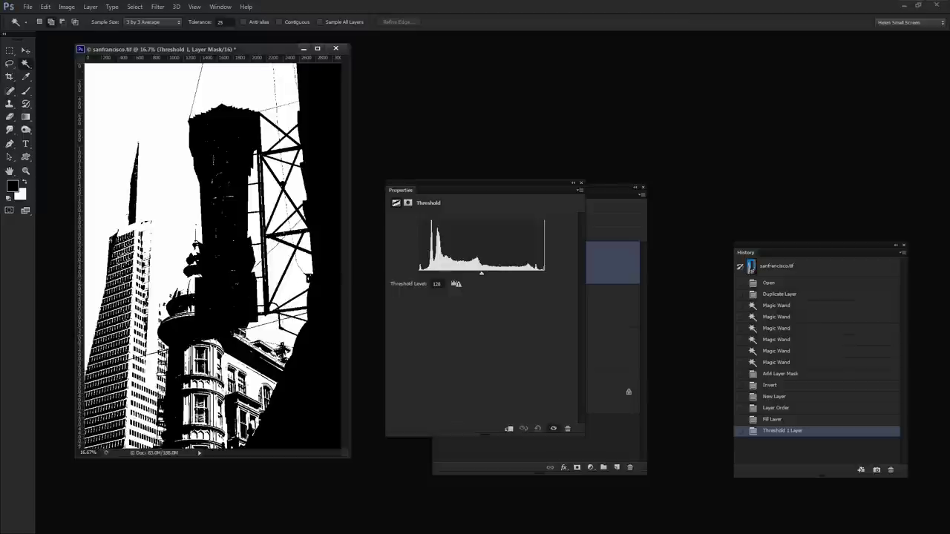
mouse_move(481, 275)
mouse_down()
mouse_move(453, 278)
mouse_move(522, 274)
mouse_move(498, 276)
mouse_up()
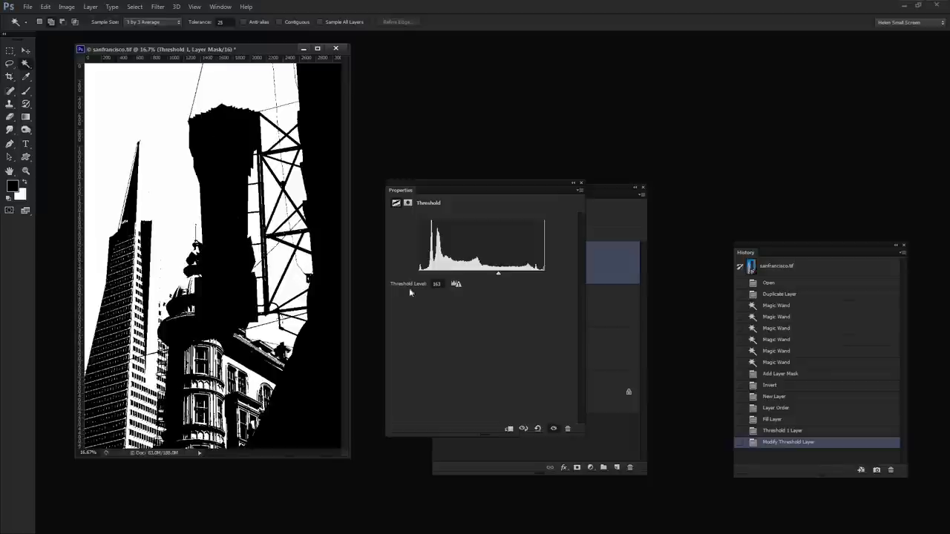
drag(496, 276, 457, 278)
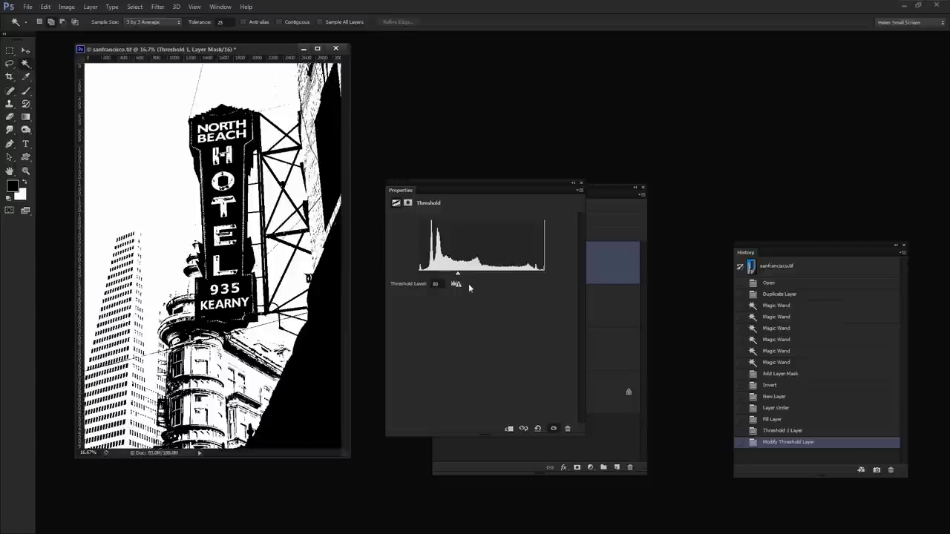
drag(457, 277, 510, 280)
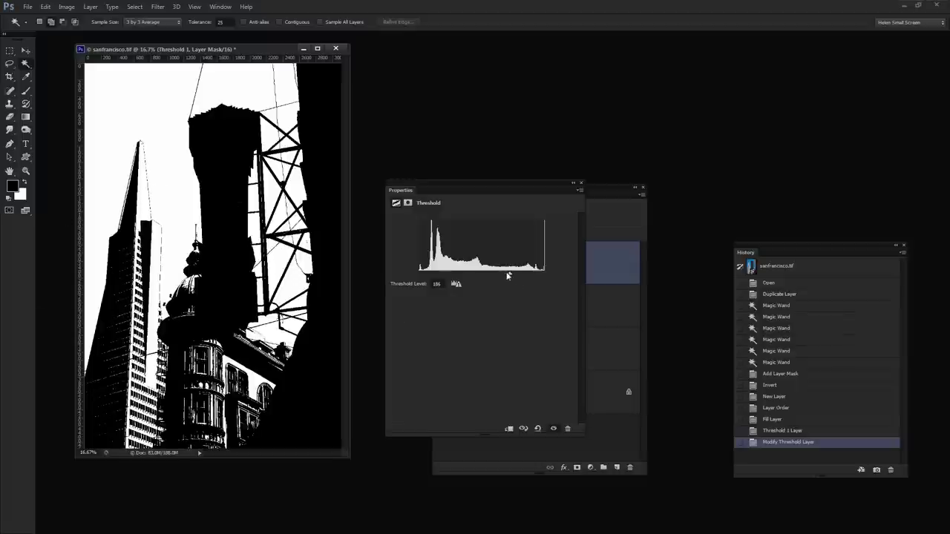
mouse_move(509, 276)
mouse_down()
mouse_move(461, 280)
mouse_move(507, 280)
mouse_up()
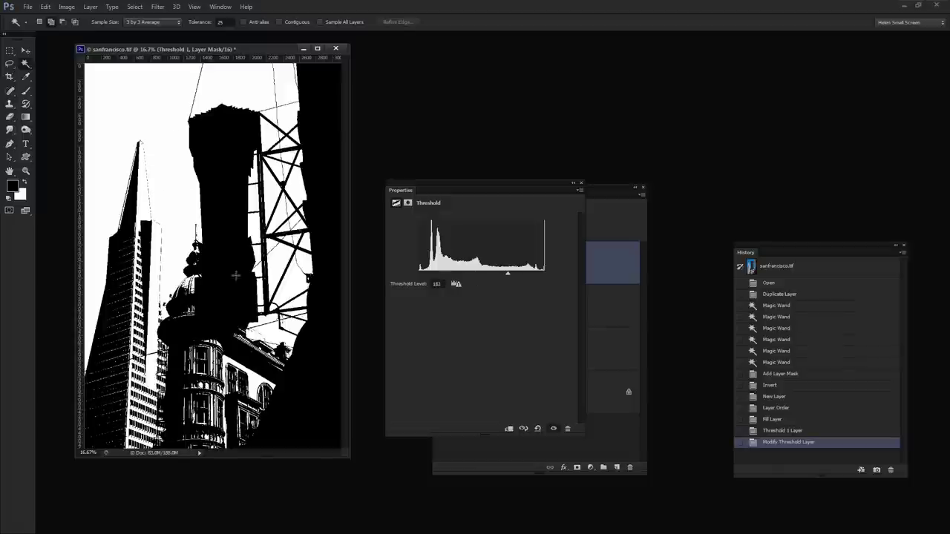
click(582, 183)
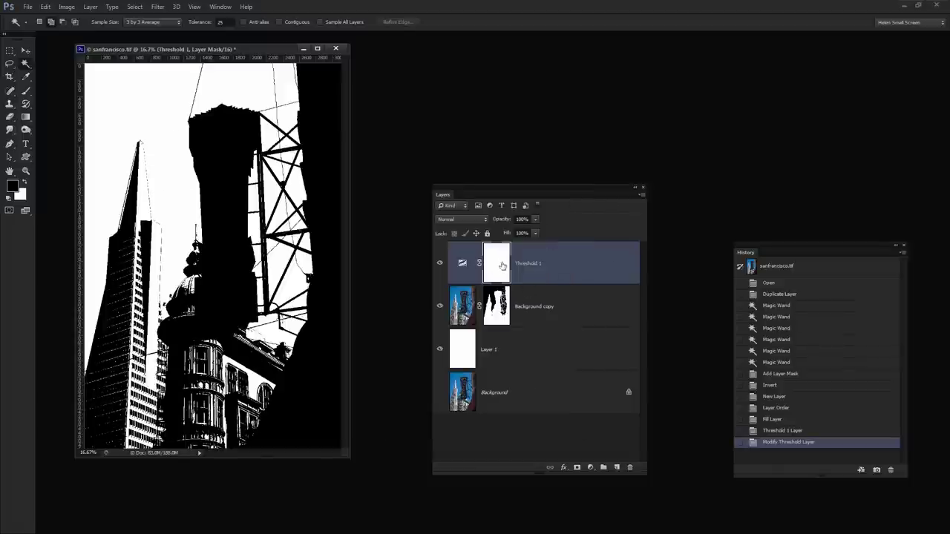
Step: Hide the Threshold 1 layer and select the whole pyramid-shaped tower on the Background copy layer with the Quick Selection tool
drag(482, 191, 434, 104)
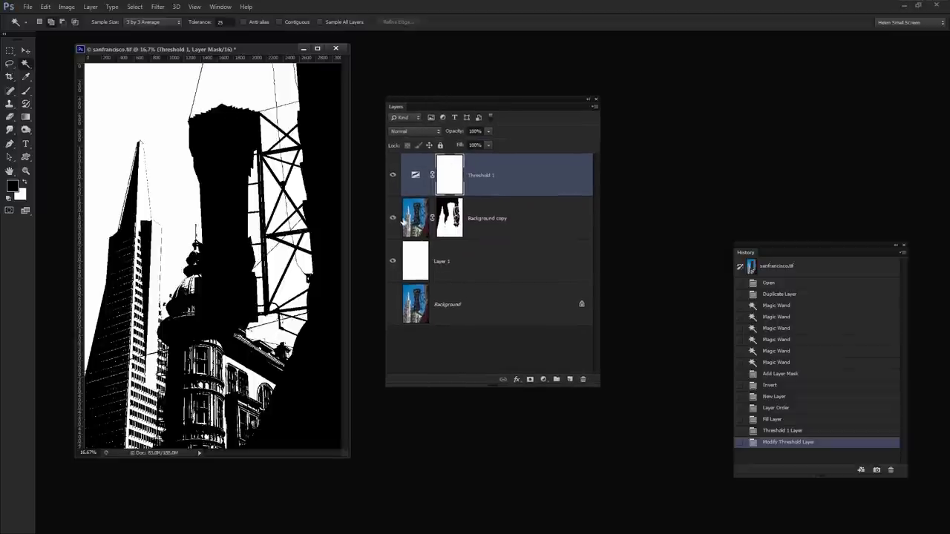
click(394, 175)
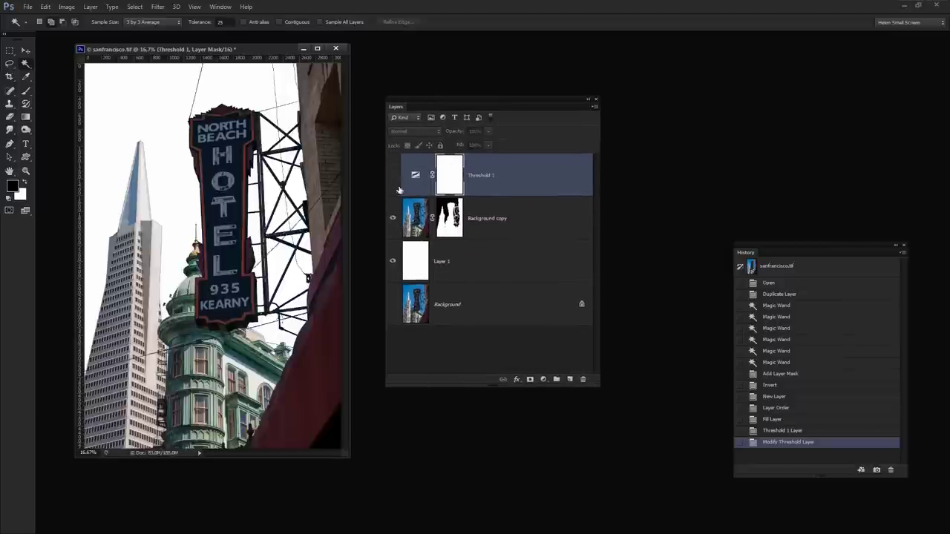
double_click(417, 221)
key(Escape)
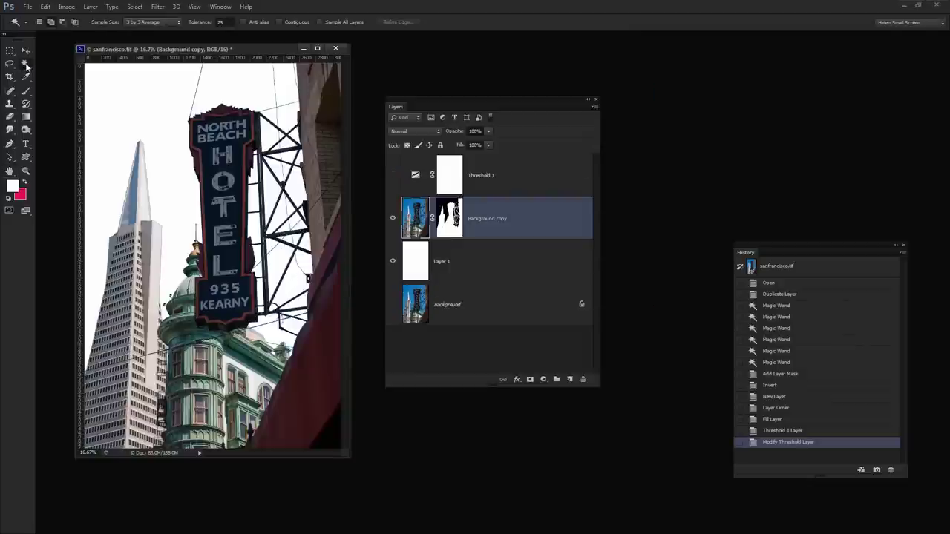
right_click(27, 64)
click(59, 65)
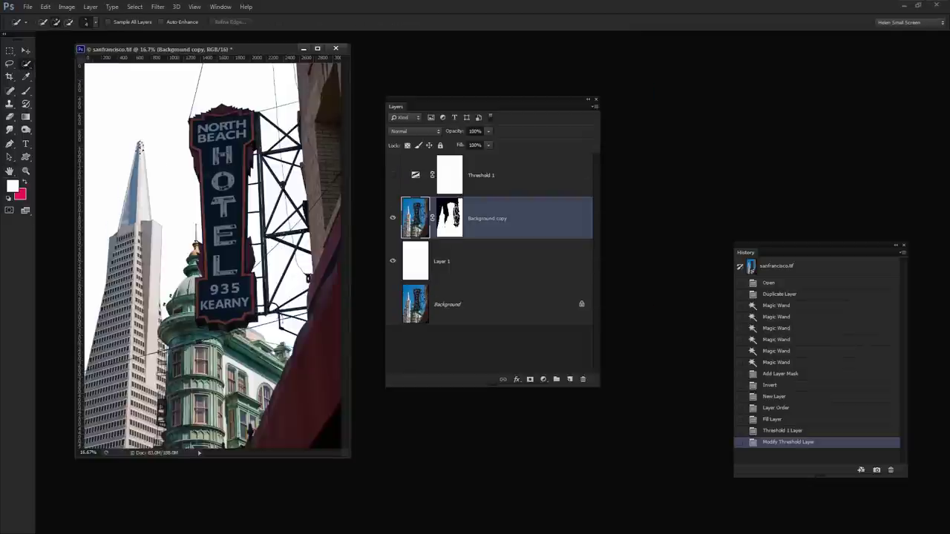
mouse_move(139, 148)
mouse_down()
mouse_move(126, 238)
mouse_move(147, 227)
mouse_move(145, 269)
mouse_move(158, 249)
mouse_up()
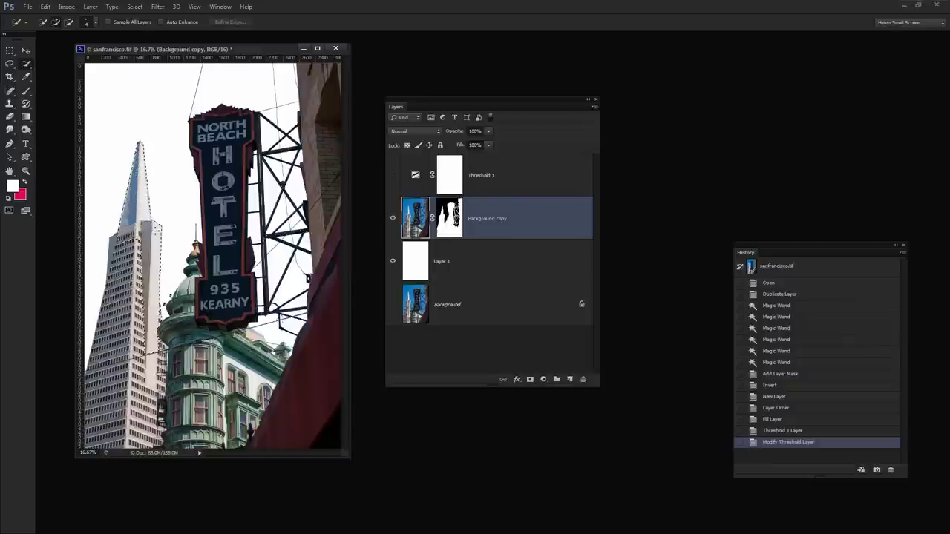
mouse_move(141, 331)
mouse_down()
mouse_move(135, 392)
mouse_move(161, 366)
mouse_move(136, 239)
mouse_move(103, 338)
mouse_move(135, 385)
mouse_move(88, 374)
mouse_move(96, 434)
mouse_move(116, 413)
mouse_up()
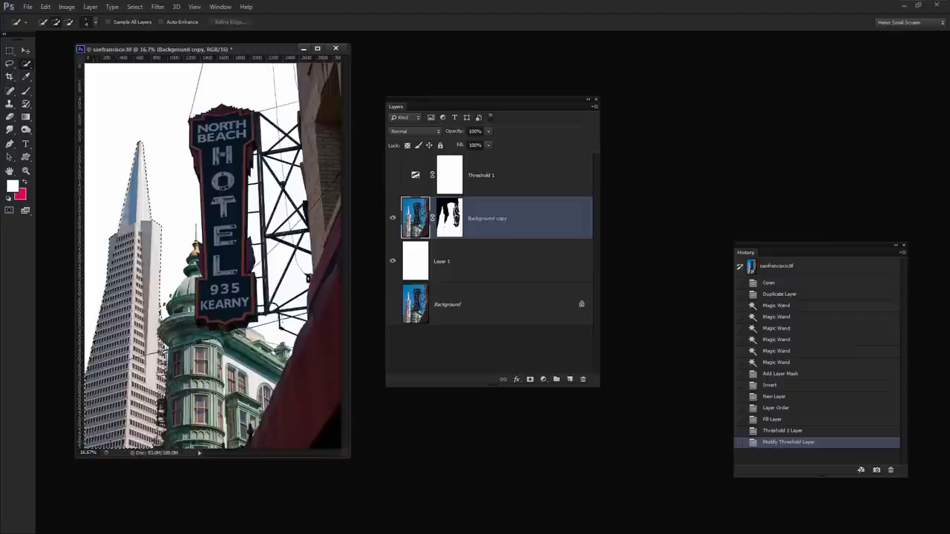
Step: Extend the tower selection along its right-hand base and add a Curves adjustment layer masked to it, keeping the default layer options
drag(162, 320, 156, 430)
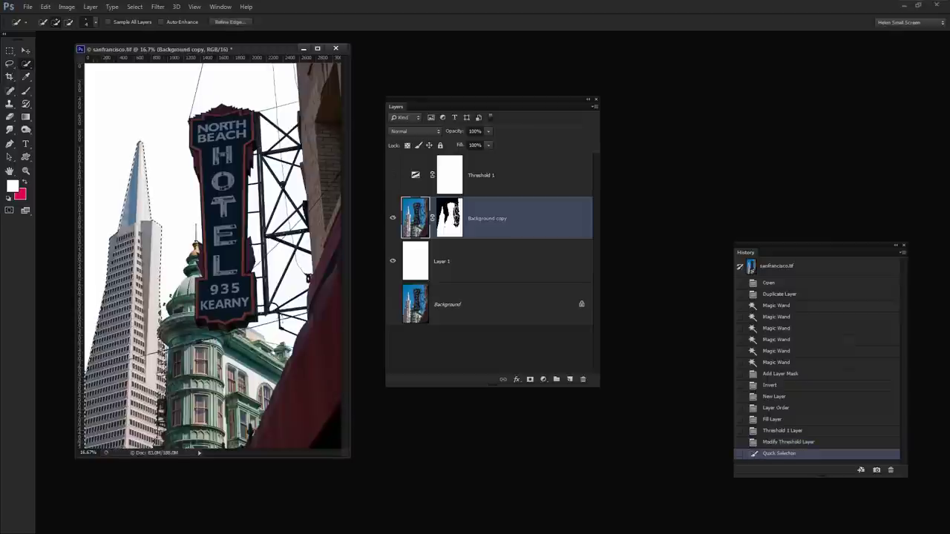
drag(159, 379, 152, 442)
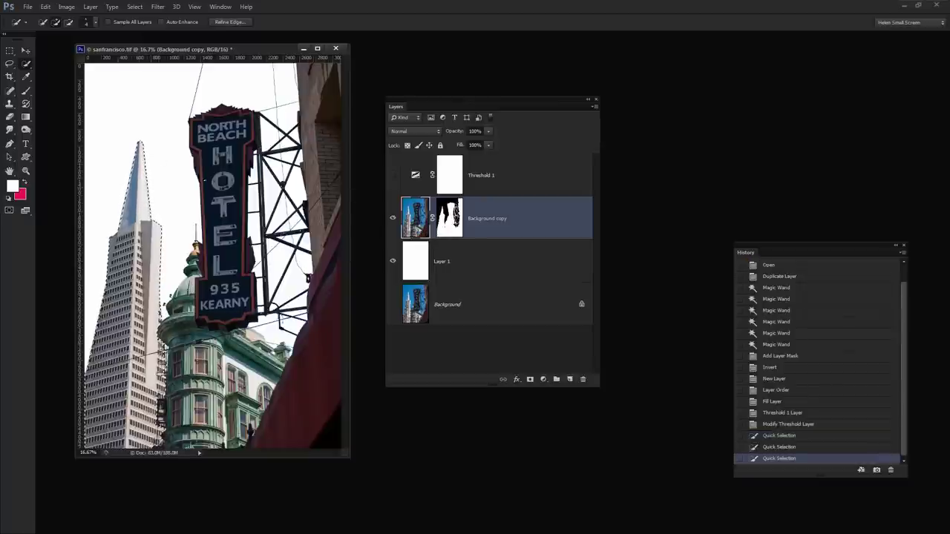
click(90, 7)
mouse_move(122, 93)
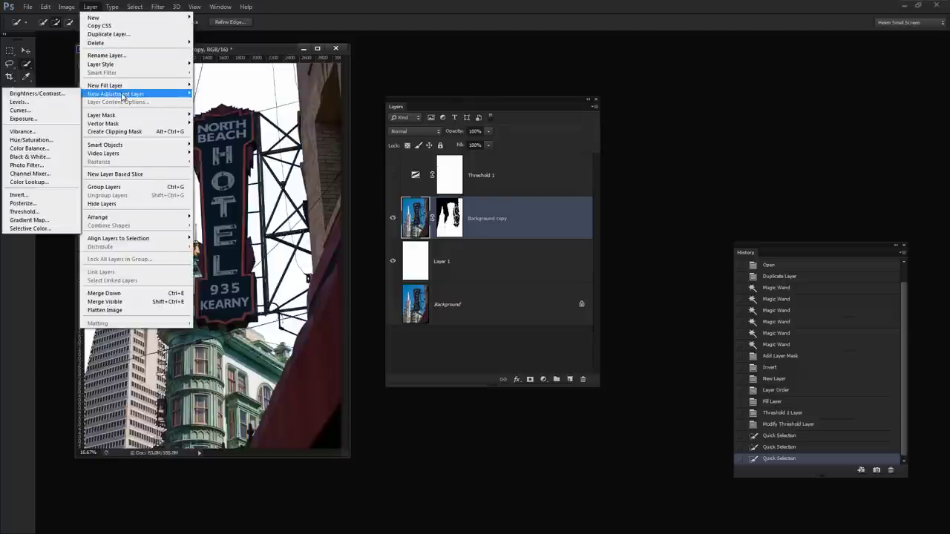
click(36, 110)
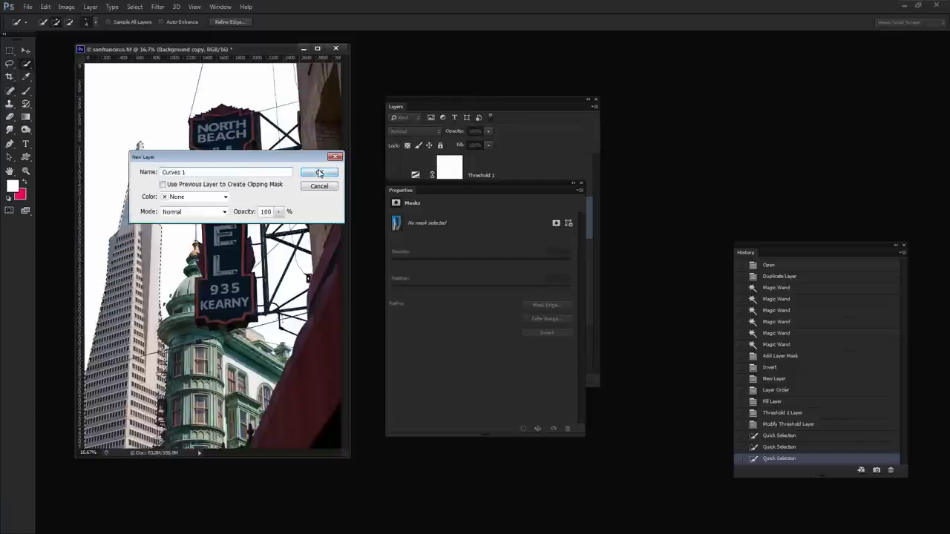
click(318, 173)
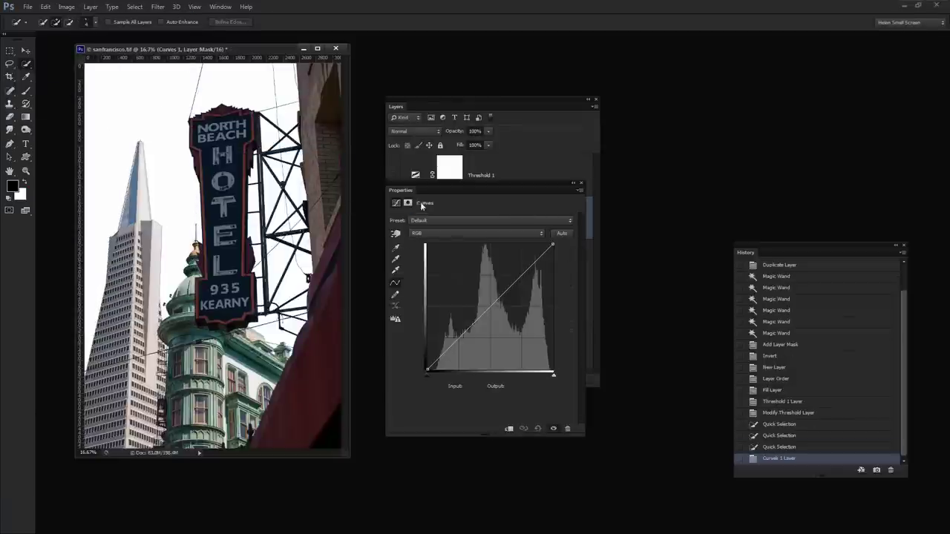
drag(433, 190, 533, 216)
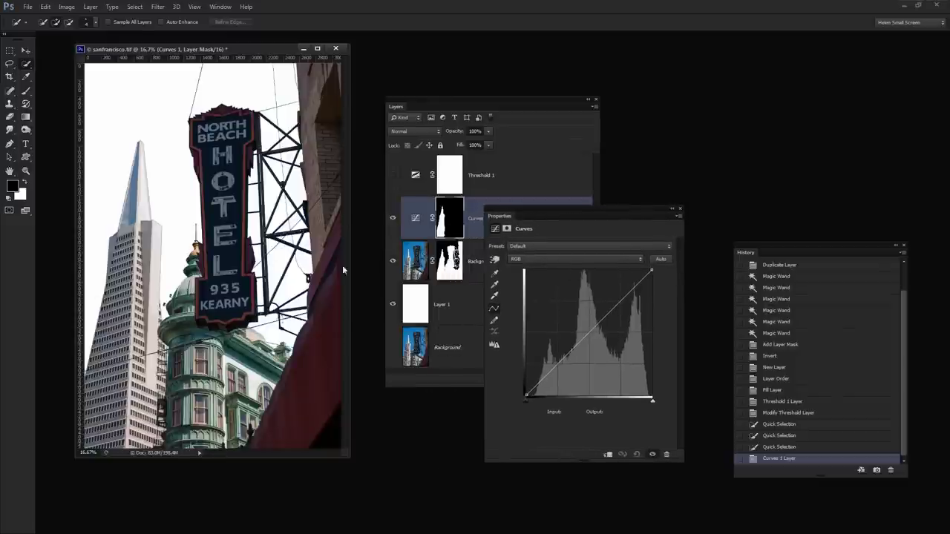
Step: Show the Threshold 1 layer and reshape the tower's curve, raising input 111 to about 162 and lowering the white end to output 168
click(392, 176)
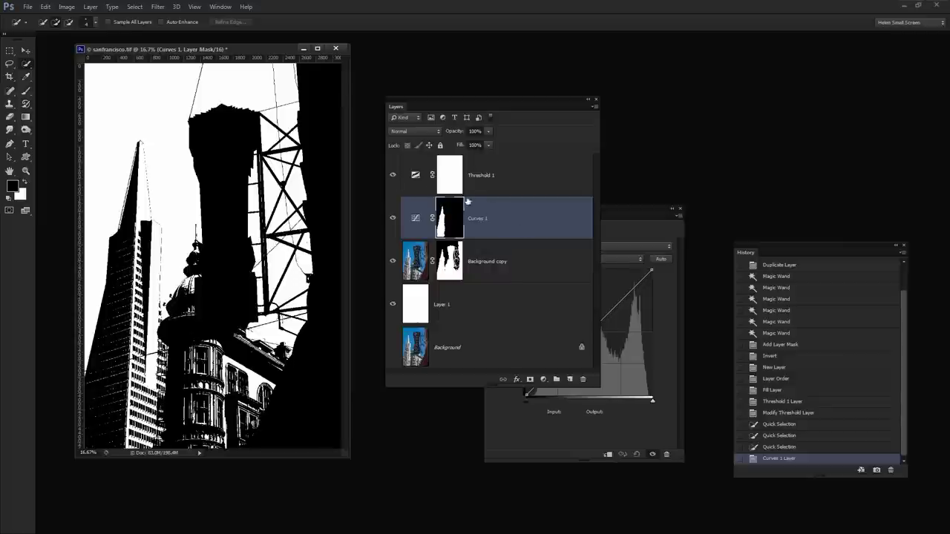
drag(590, 209, 536, 227)
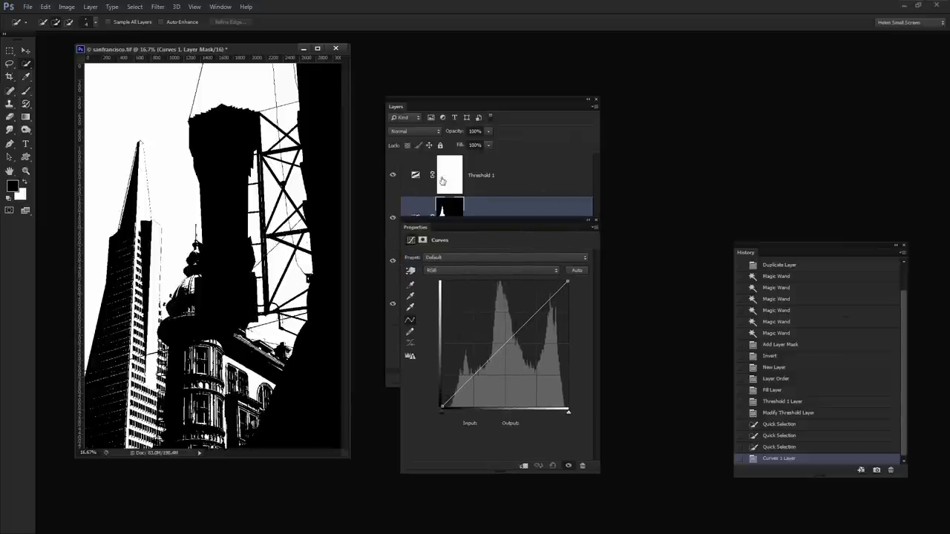
drag(510, 339, 497, 327)
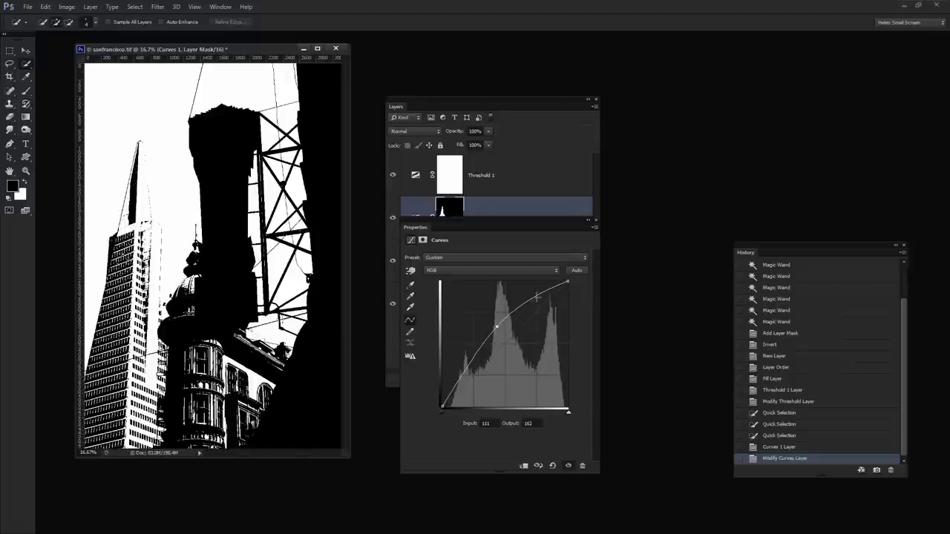
drag(565, 282, 572, 324)
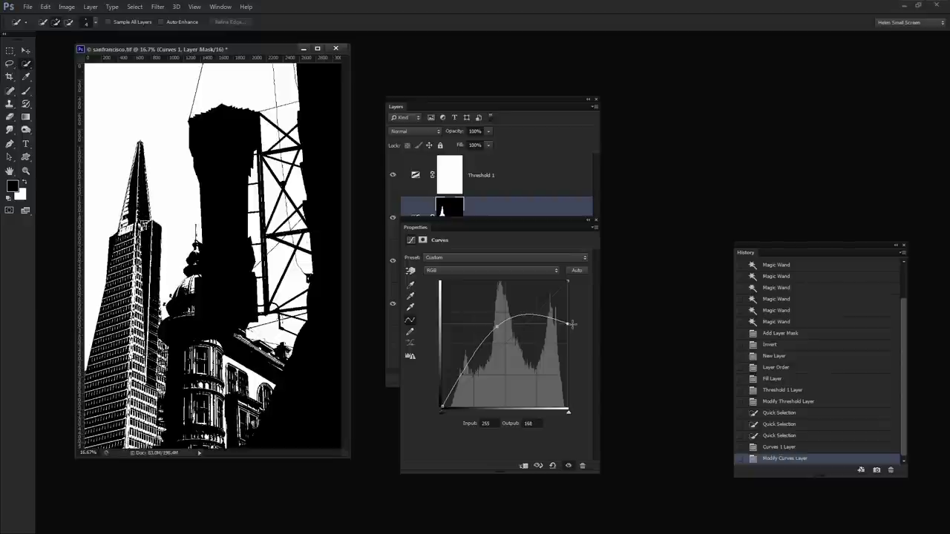
Step: Fine-tune the tower's curve by nudging its end points and moving the midtone point to about input 101, output 150, and close its properties
drag(497, 325, 493, 330)
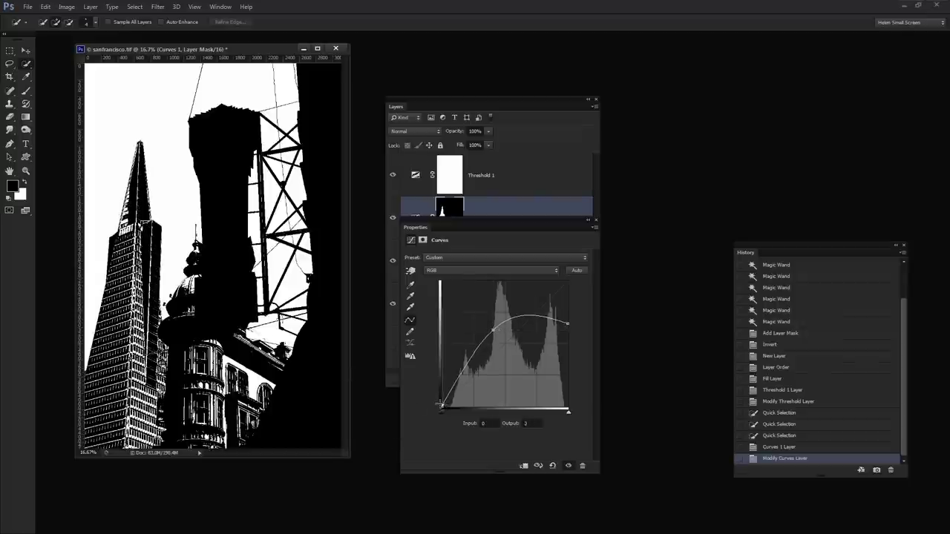
drag(441, 408, 443, 407)
drag(492, 330, 490, 332)
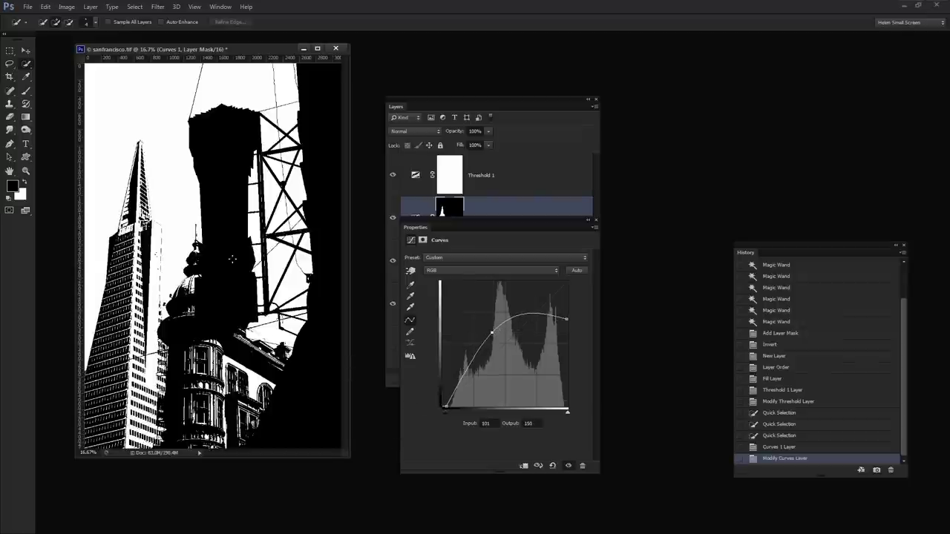
key(Down)
key(Down)
key(Down)
key(Down)
key(Down)
click(596, 221)
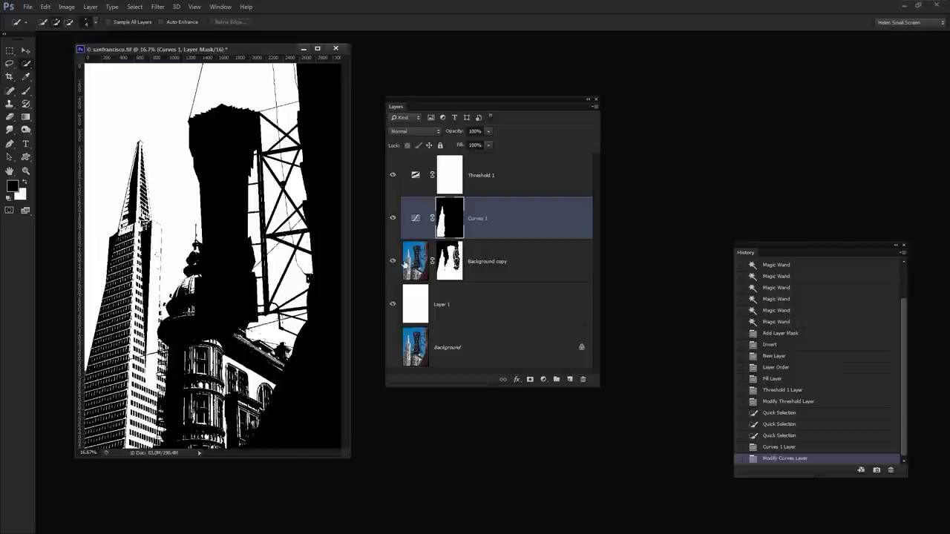
Step: Hide the Curves 1 and Threshold 1 layers, make Background copy the active layer, and close the History panel
click(393, 219)
click(393, 175)
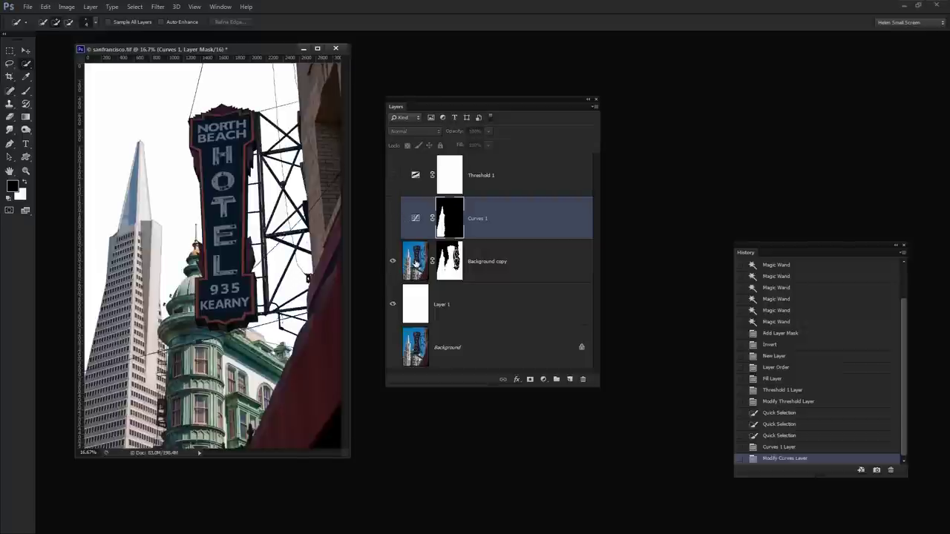
click(416, 264)
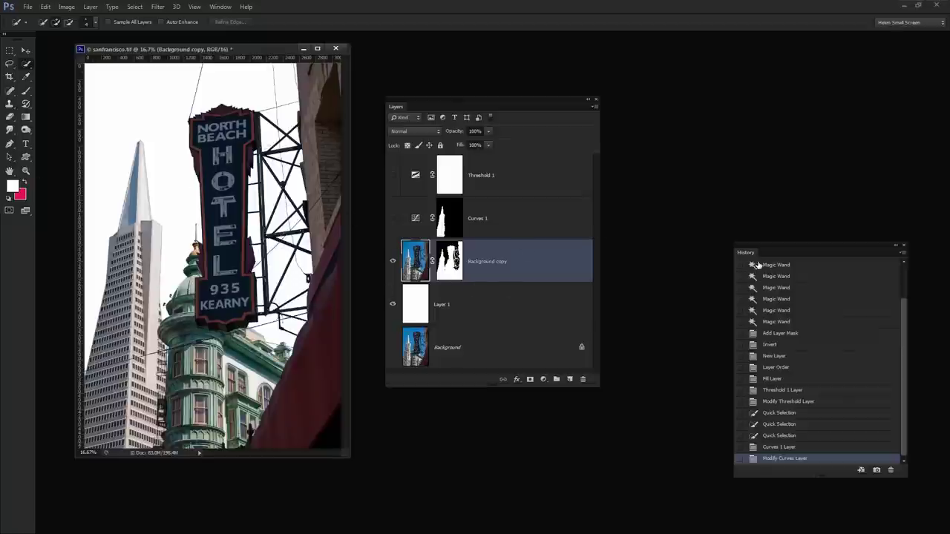
drag(768, 252, 697, 286)
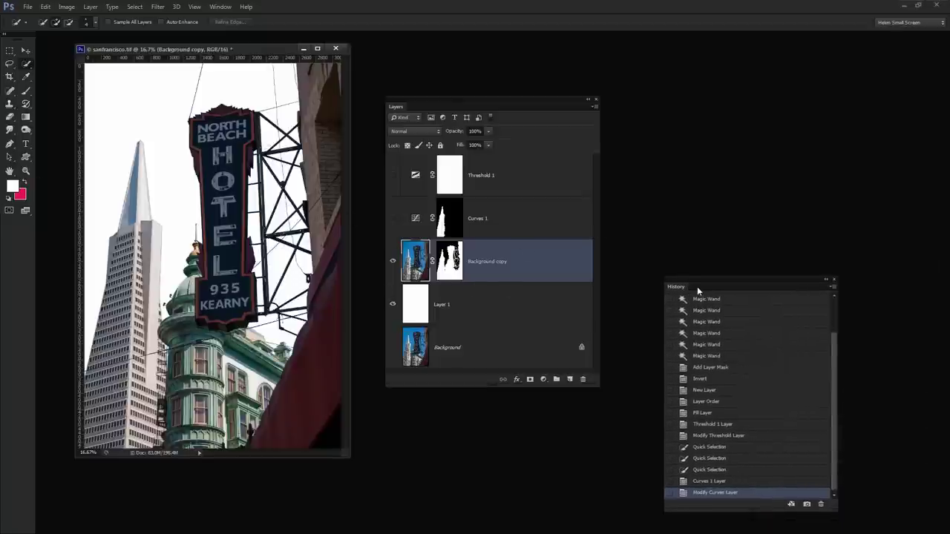
click(834, 280)
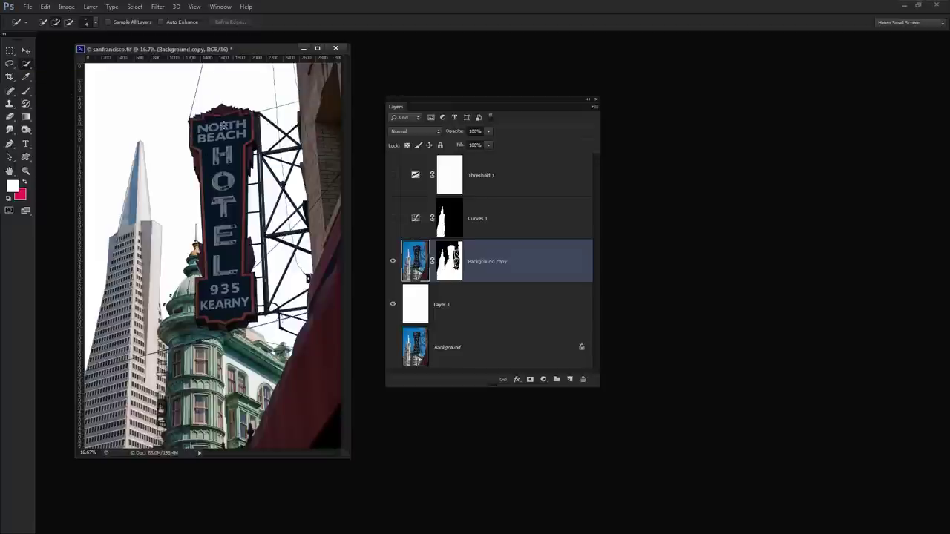
Step: Select the entire hotel sign including its lettering with the Quick Selection tool, and show the Curves 1 and Threshold 1 layers again
mouse_move(221, 126)
mouse_down()
mouse_move(211, 117)
mouse_move(239, 113)
mouse_move(249, 125)
mouse_move(243, 133)
mouse_move(256, 117)
mouse_move(229, 240)
mouse_move(224, 223)
mouse_up()
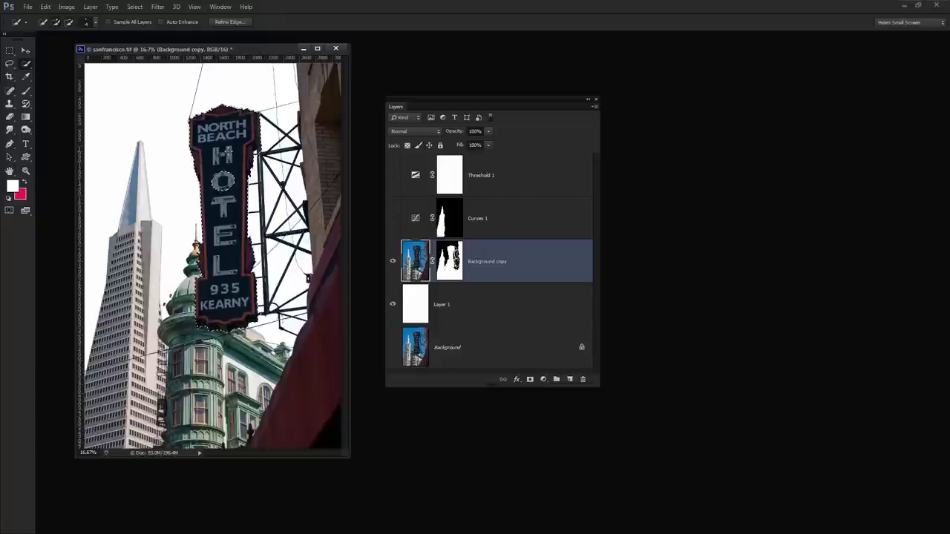
alt+click(220, 291)
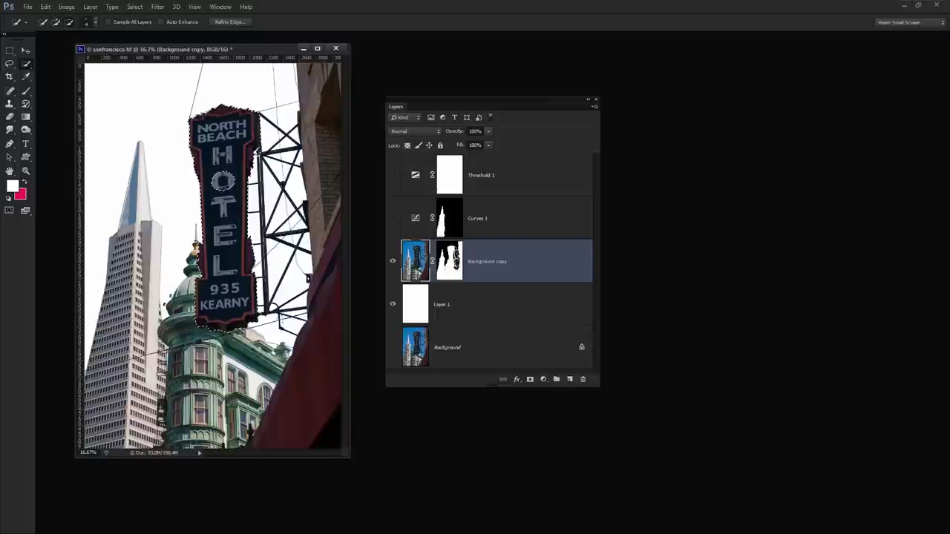
alt+click(232, 121)
drag(392, 219, 393, 178)
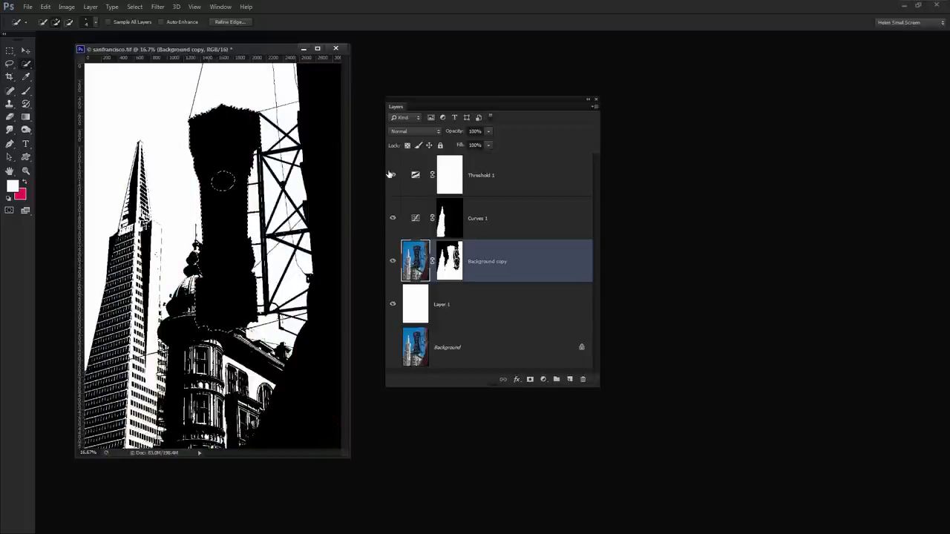
drag(390, 174, 393, 218)
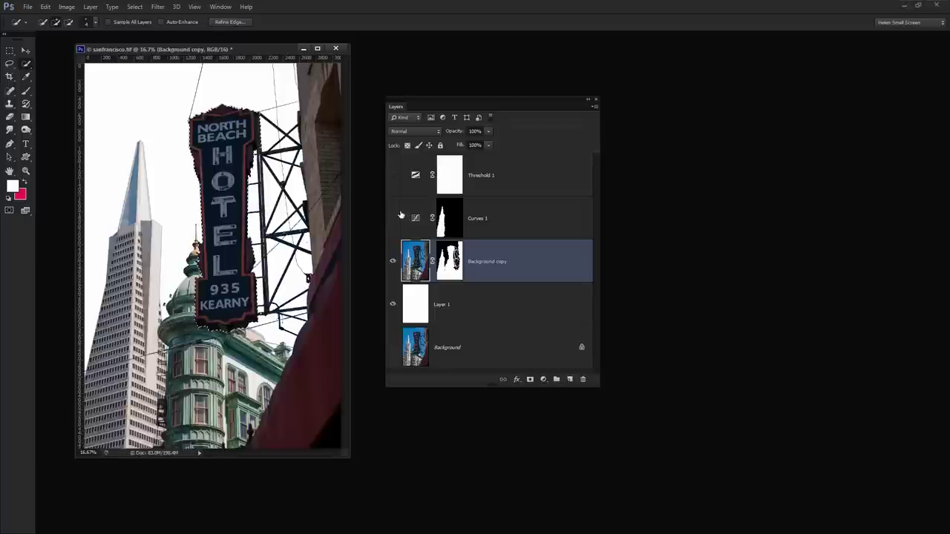
drag(393, 175, 392, 218)
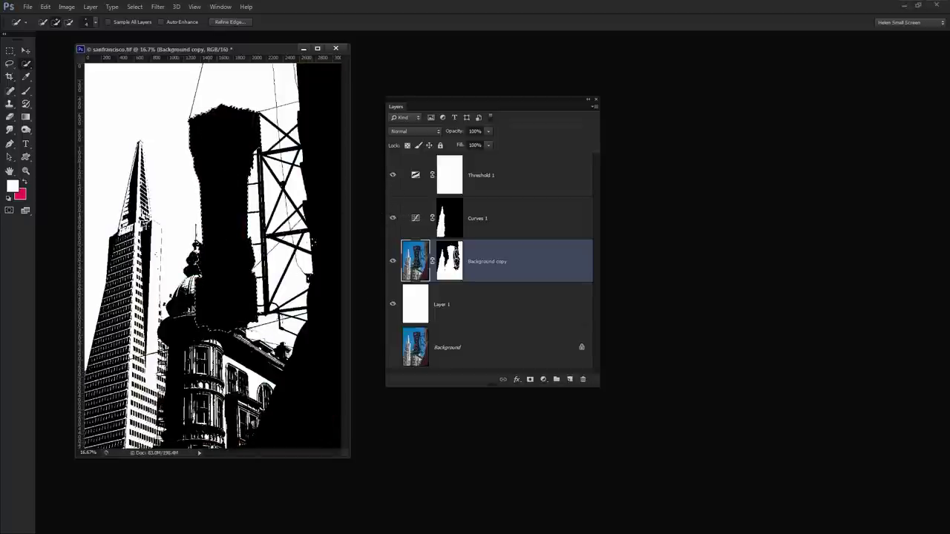
Step: Add a Curves adjustment layer masked to the hotel sign selection above Background copy, keeping the default layer options
click(91, 8)
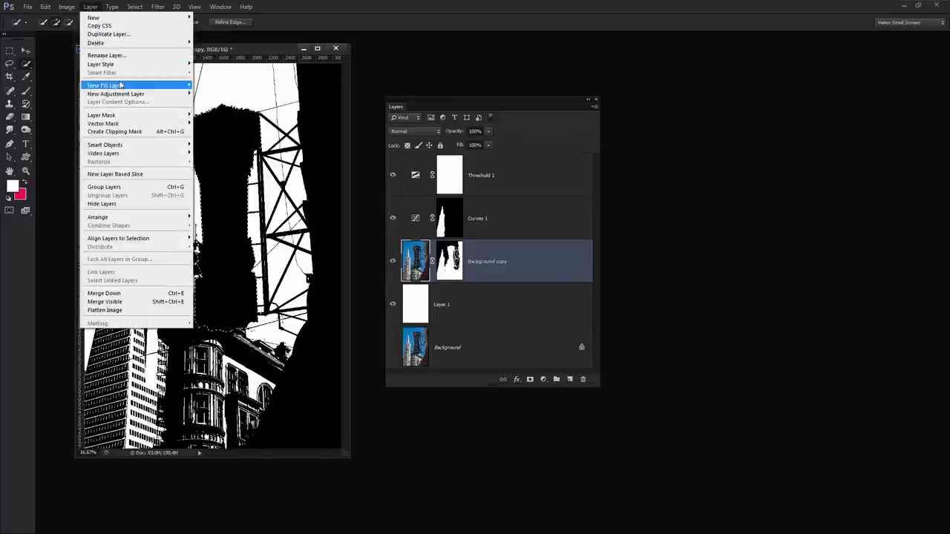
mouse_move(128, 96)
click(37, 110)
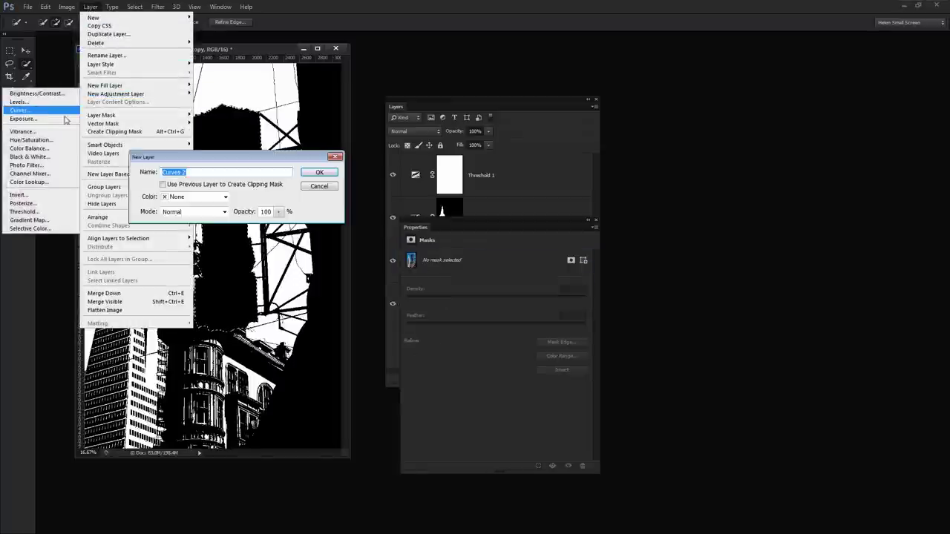
click(319, 172)
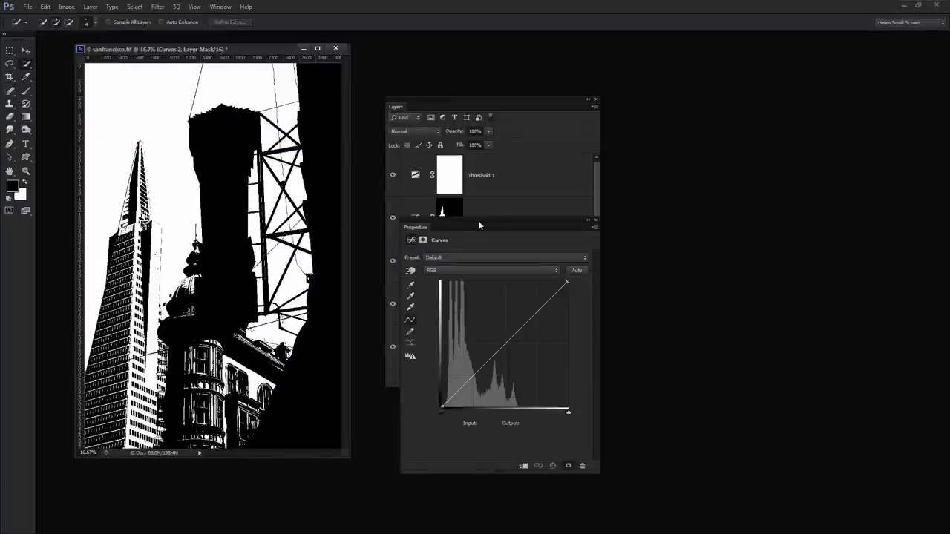
drag(479, 226, 522, 221)
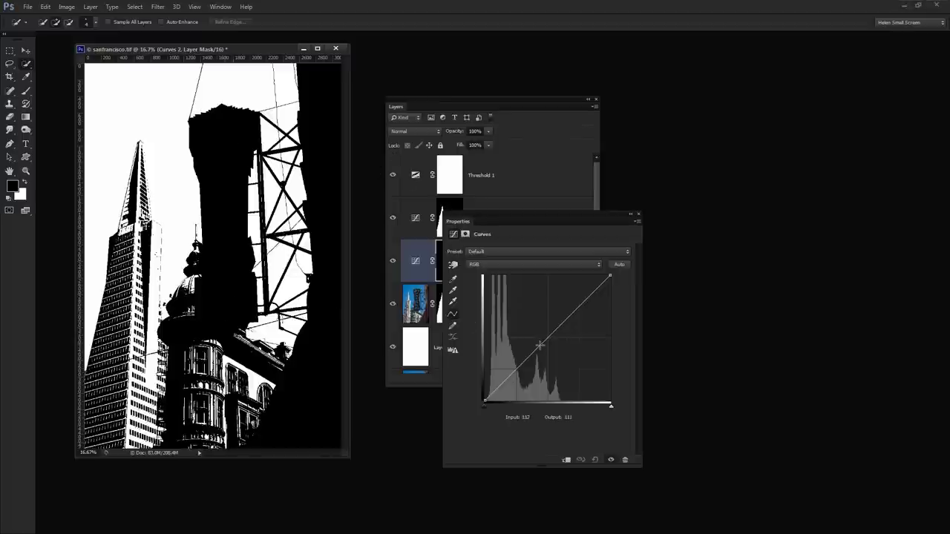
Step: Brighten the sign's curve by moving the white point to input 155 and raising input 64 to about 174, with another point in the highlights
drag(611, 407, 563, 409)
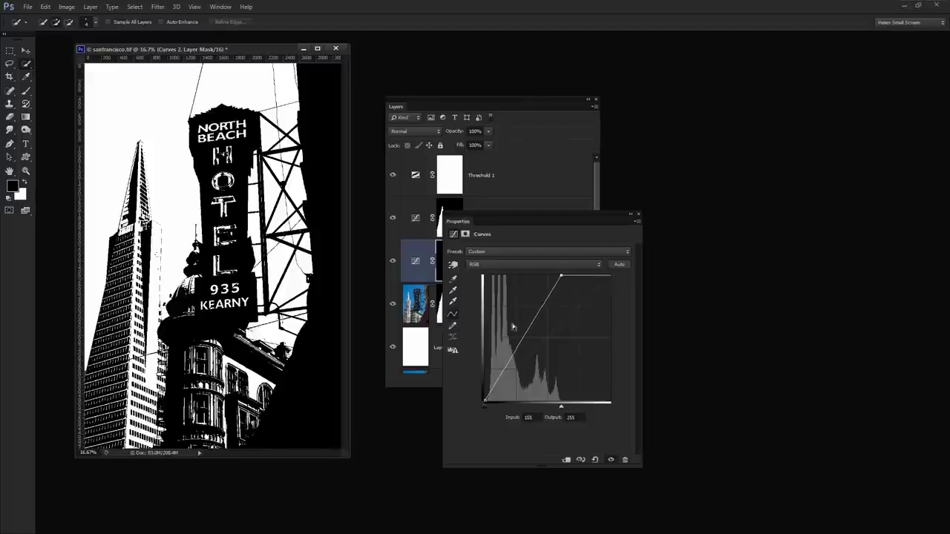
drag(528, 331, 516, 315)
click(540, 286)
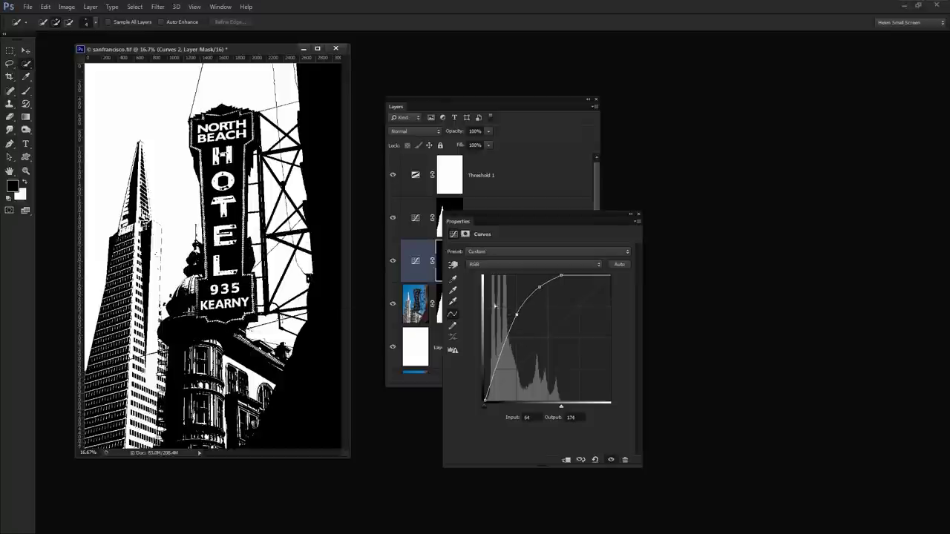
click(638, 214)
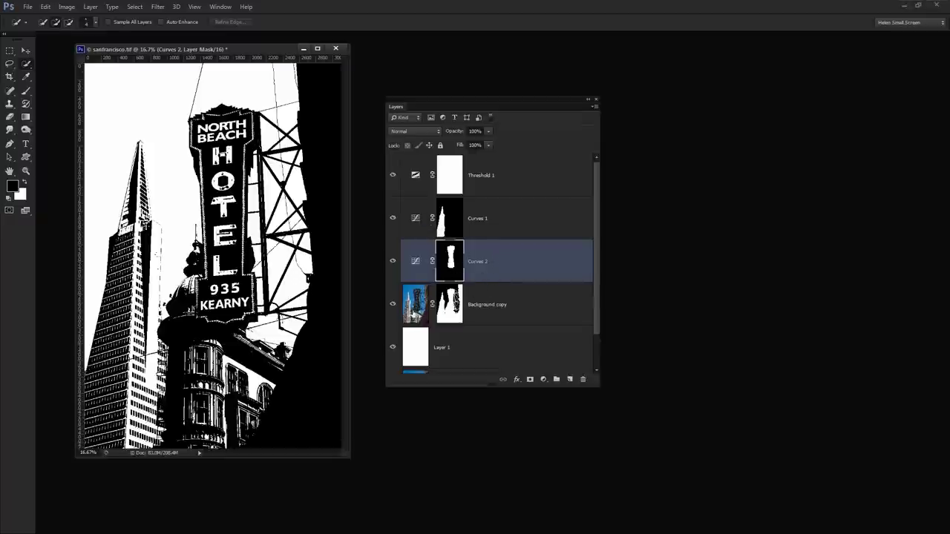
Step: Make Background copy the active layer and add an unmasked Curves adjustment layer directly above it with the default options
double_click(413, 314)
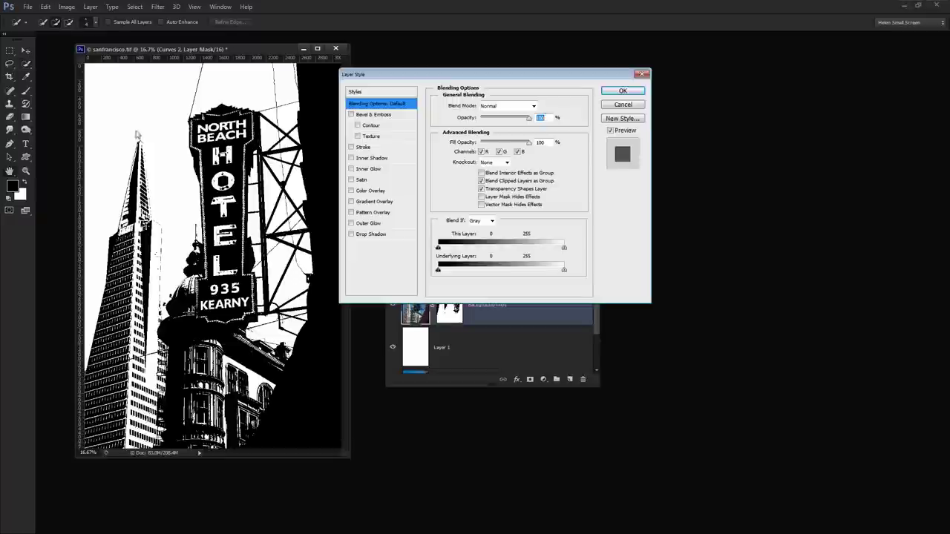
key(Escape)
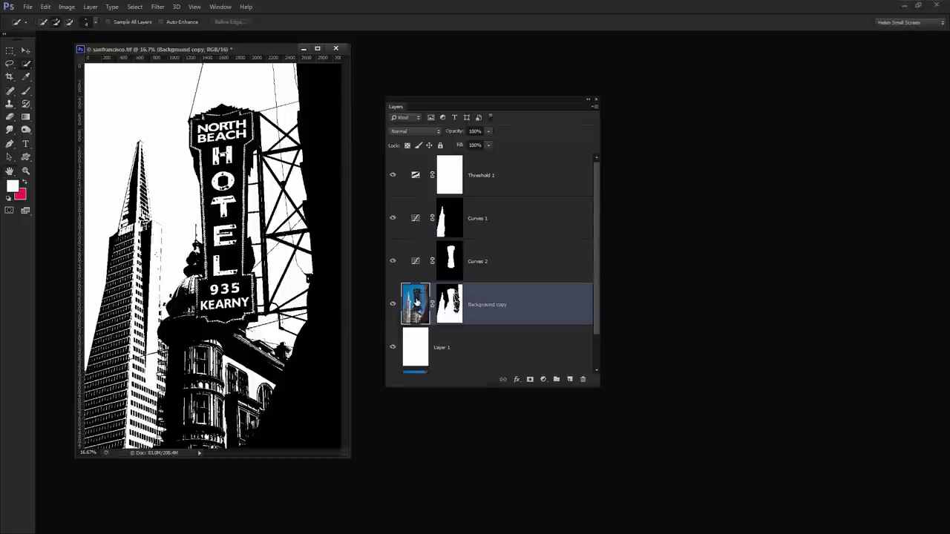
click(90, 6)
mouse_move(119, 93)
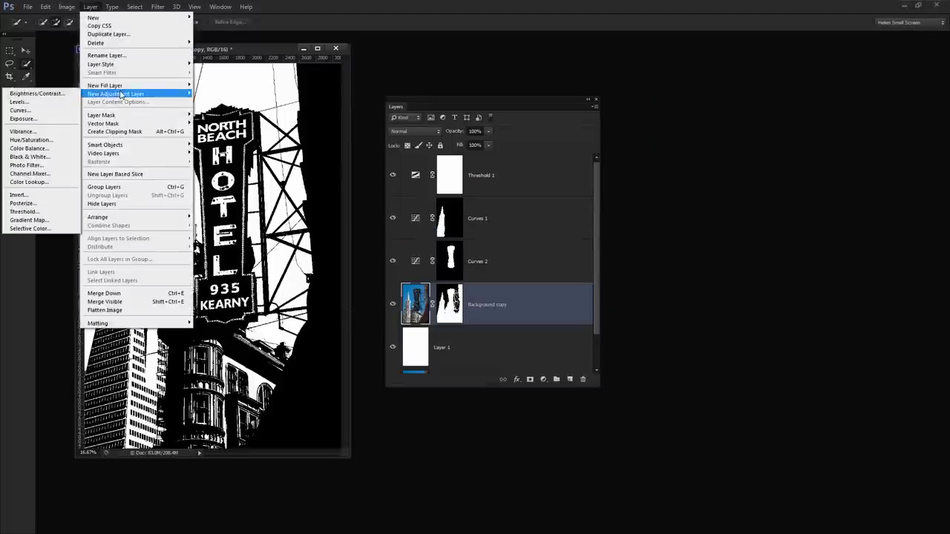
click(50, 111)
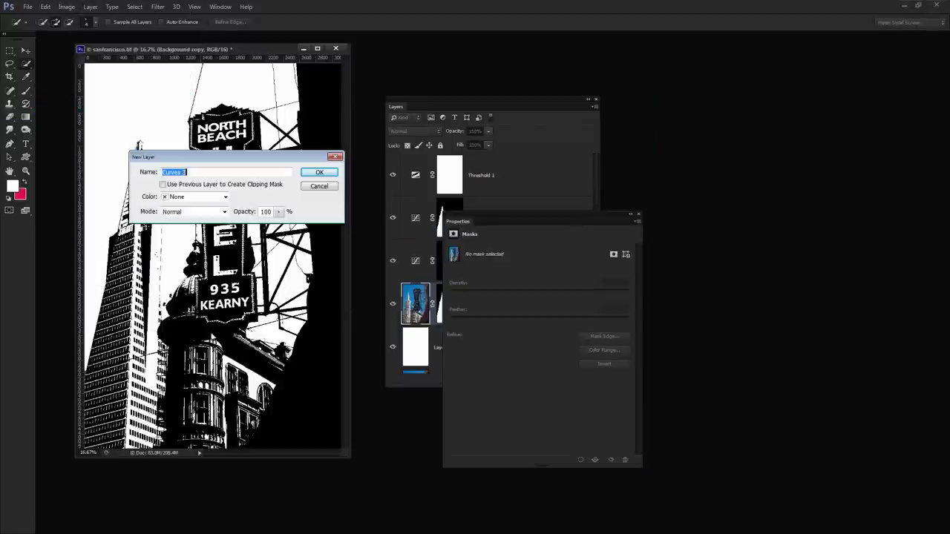
click(315, 175)
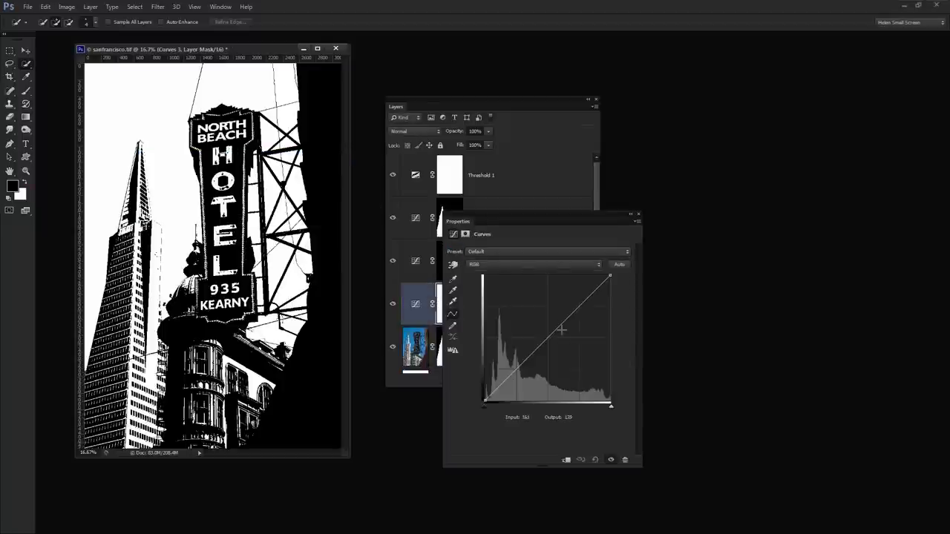
Step: Brighten the Curves 3 layer by raising input 170 to 194, with another point in the highlights
drag(592, 294, 568, 305)
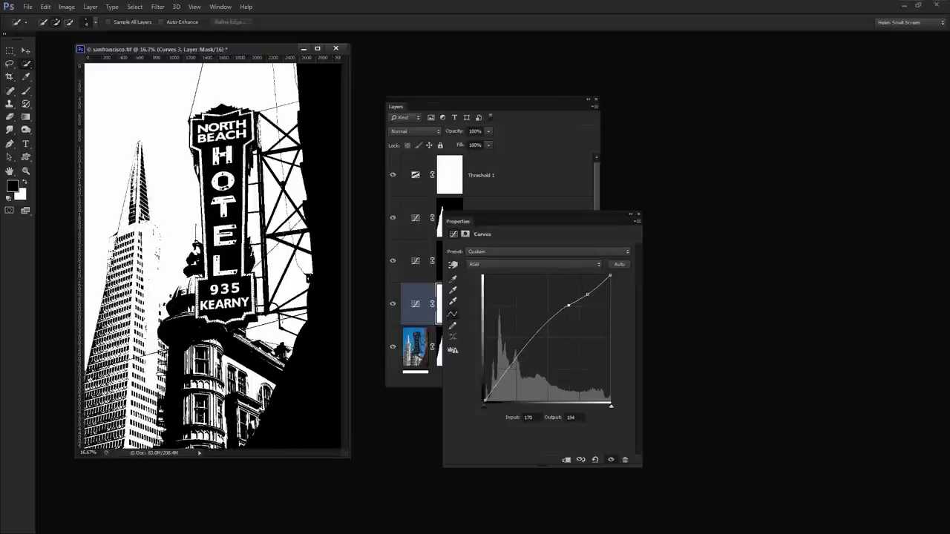
click(639, 214)
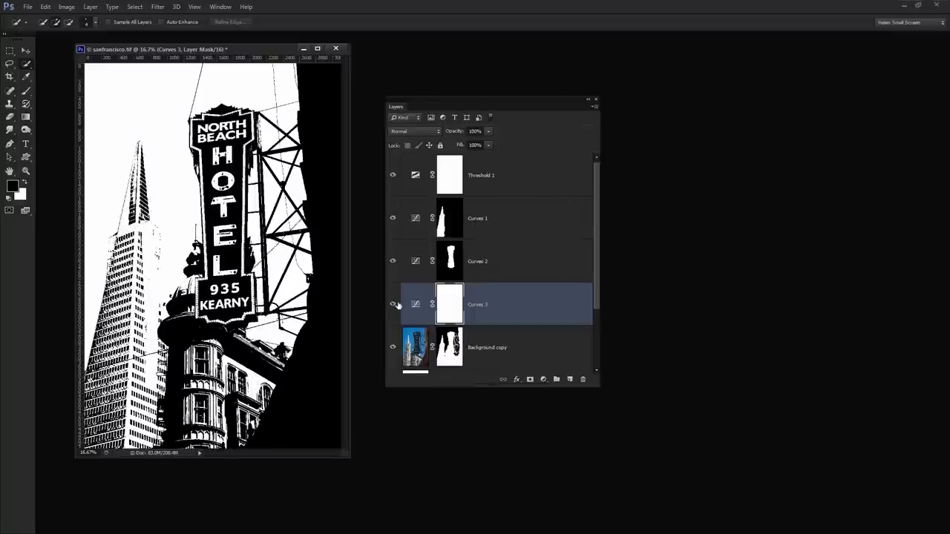
Step: Hide every layer above Background copy, make it active, and select the green corner building with the Quick Selection tool
click(393, 175)
click(415, 348)
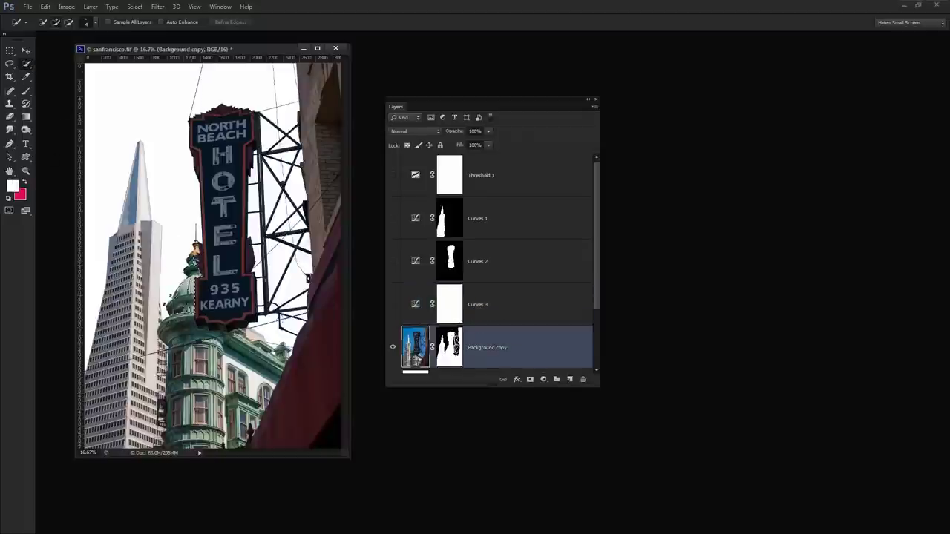
drag(226, 368, 242, 404)
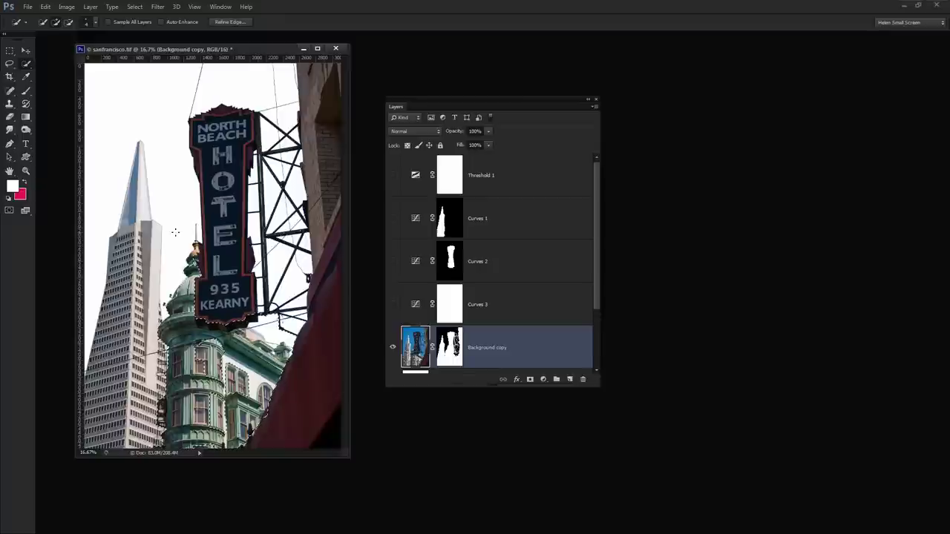
drag(222, 371, 230, 397)
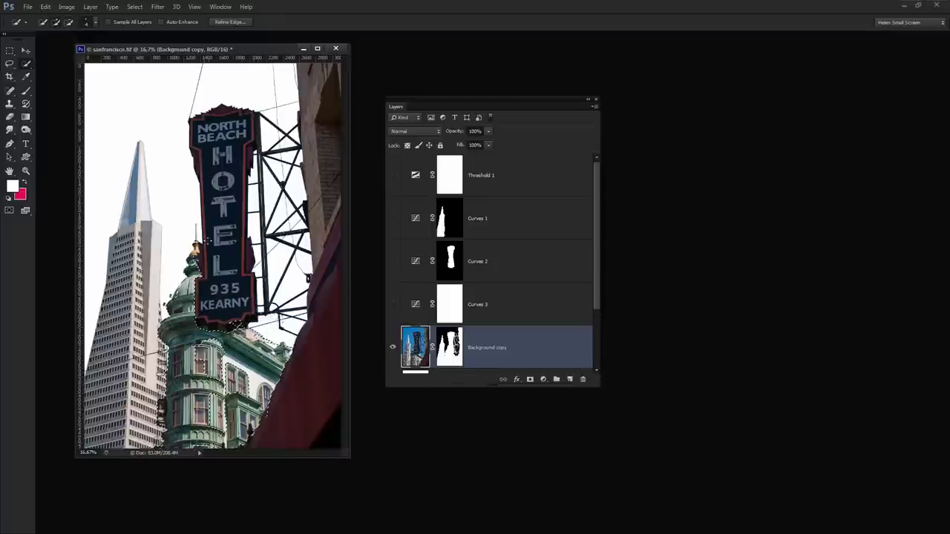
drag(245, 334, 275, 342)
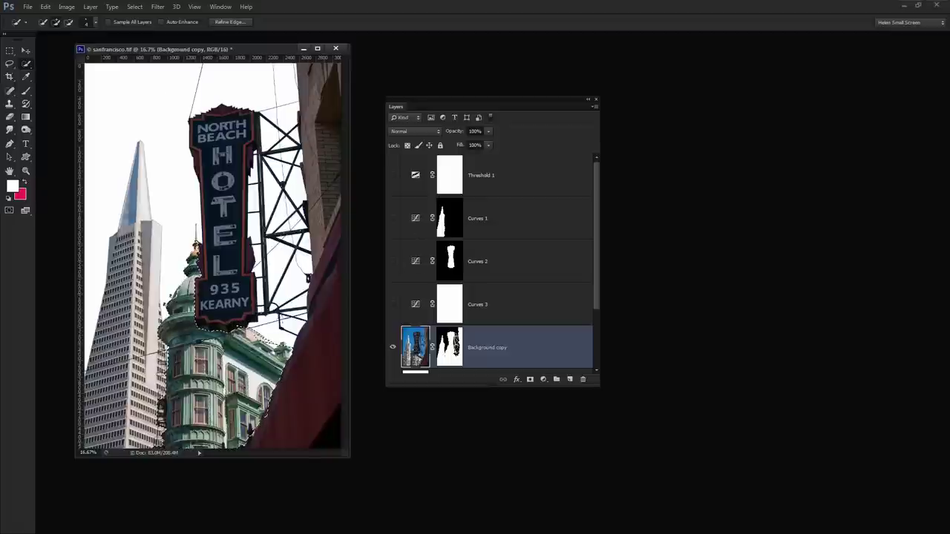
Step: Add a Curves adjustment layer masked to the green building selection with default options, and show all the hidden layers above it again
click(89, 6)
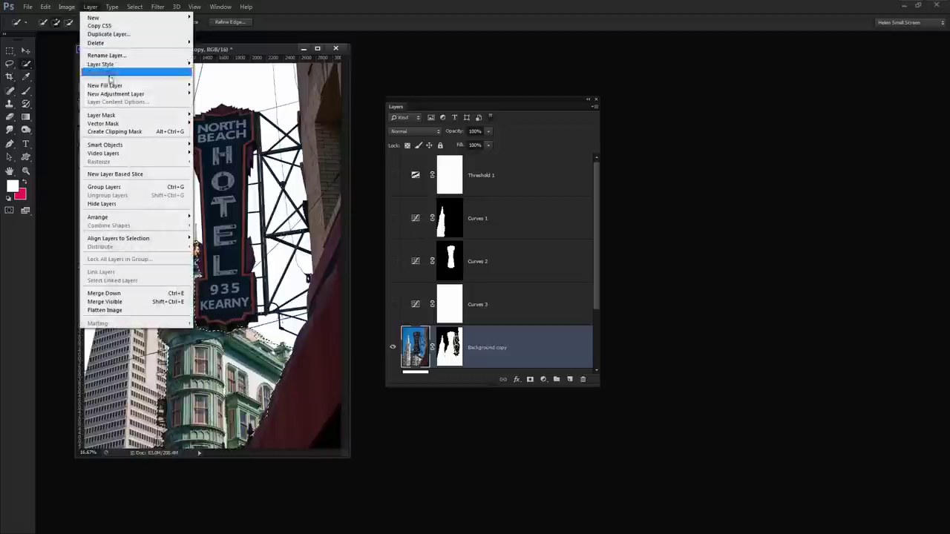
mouse_move(94, 97)
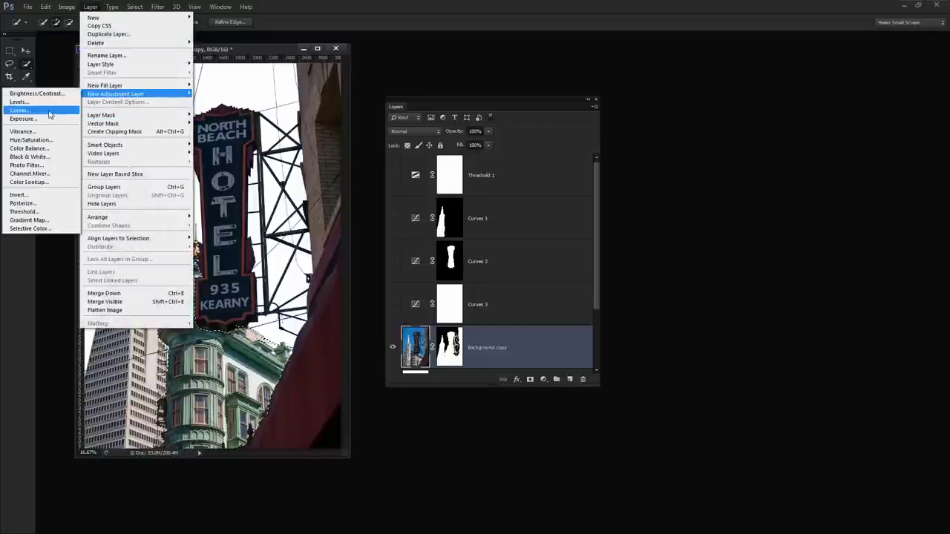
click(20, 110)
click(313, 174)
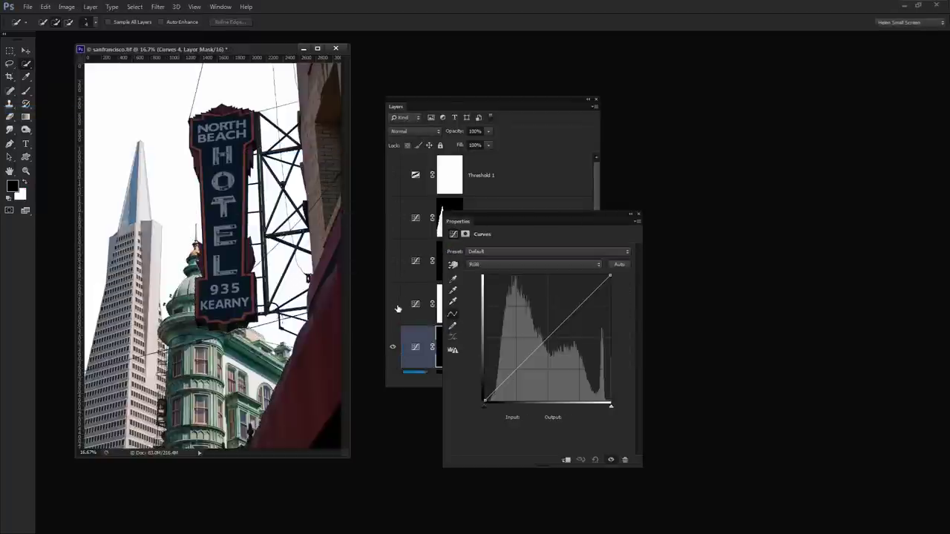
drag(398, 310, 395, 177)
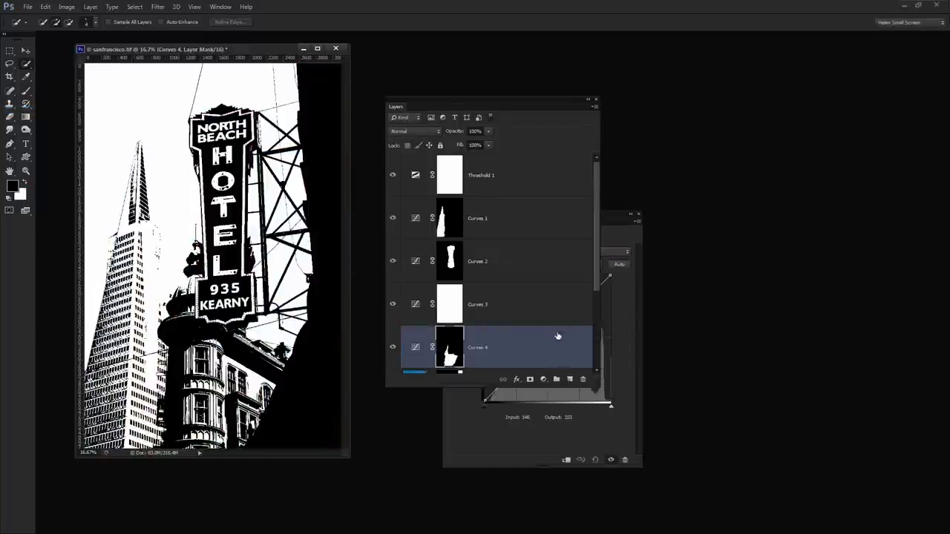
Step: Brighten the green building's curve by raising input 173 to 220, 115 to 144 and 60 to 147, with another point in the shadows
drag(609, 222, 730, 108)
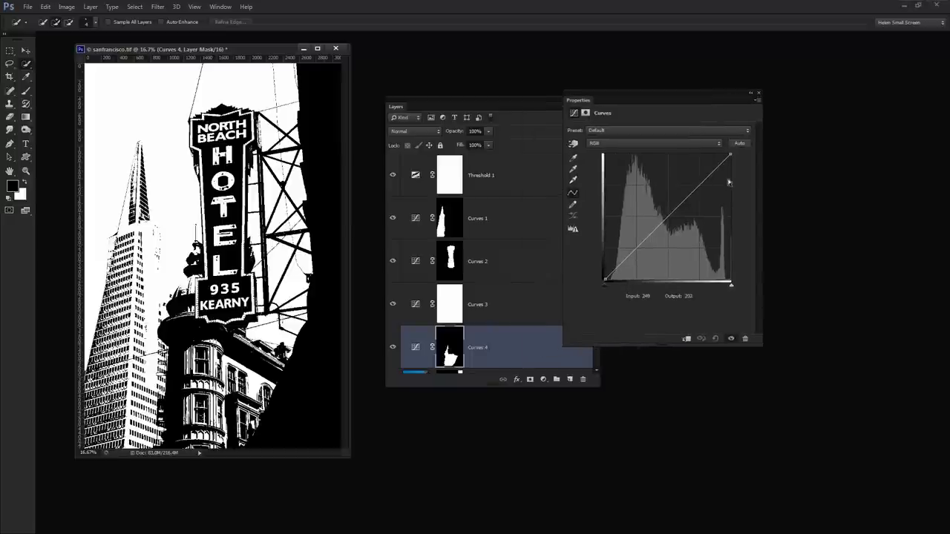
drag(698, 186, 694, 175)
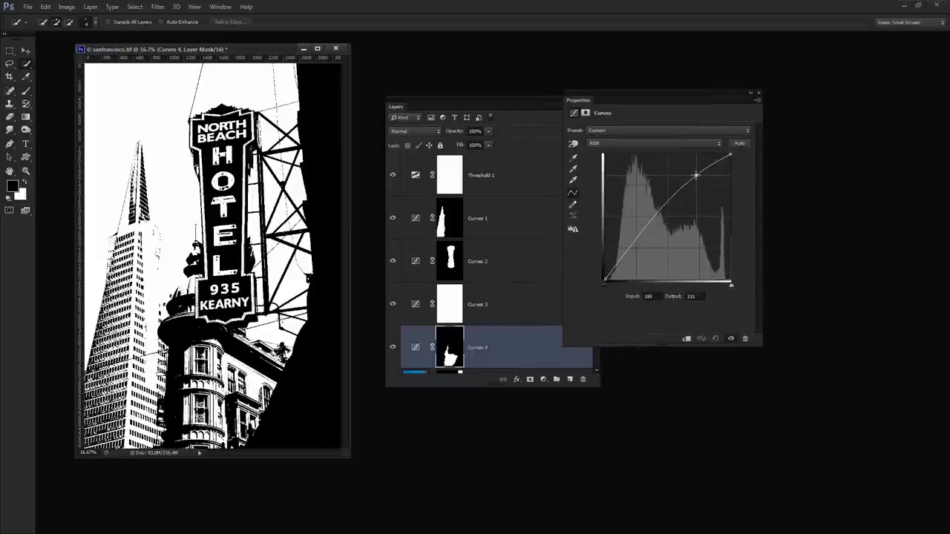
click(640, 228)
mouse_move(657, 215)
mouse_down()
mouse_move(633, 214)
mouse_move(660, 210)
mouse_up()
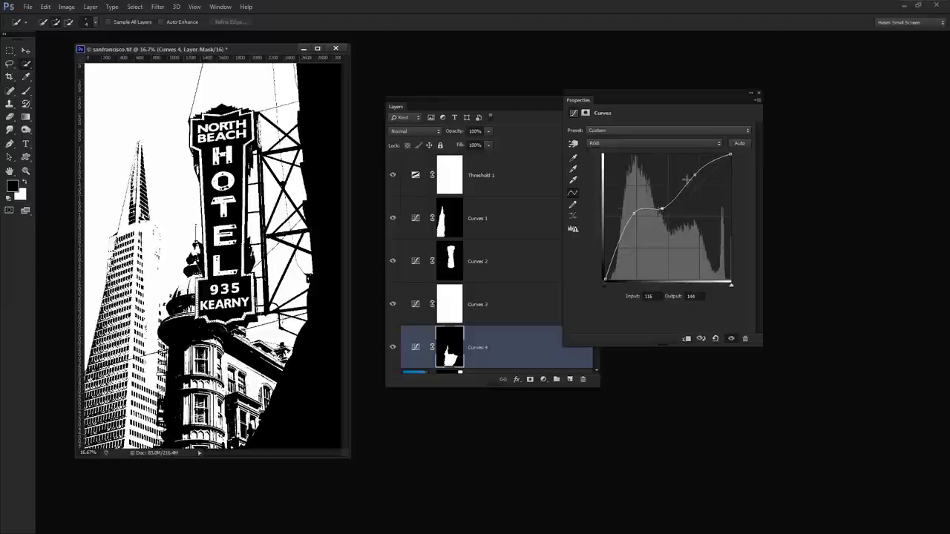
drag(695, 175, 689, 171)
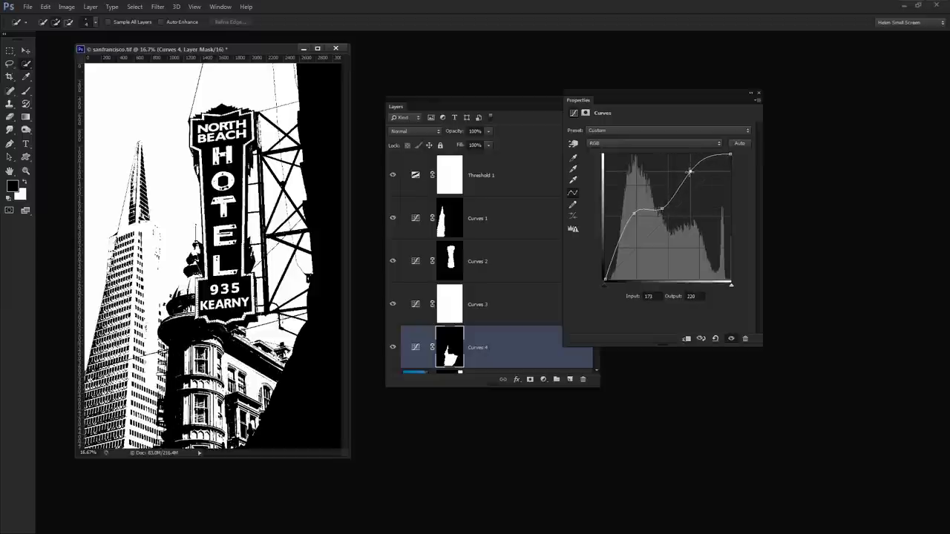
drag(633, 215, 634, 208)
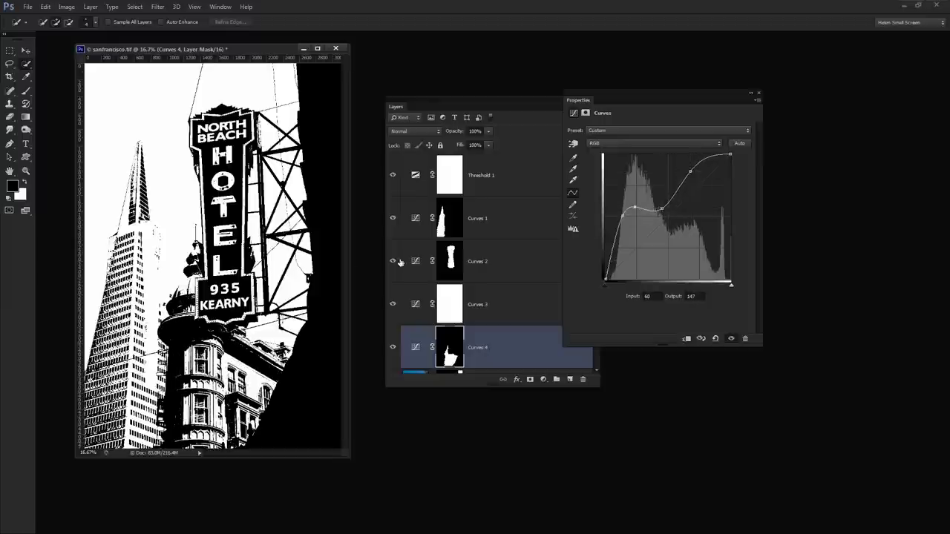
click(756, 94)
Step: Make Threshold 1 the active layer and add a Solid Color fill layer above it with the default layer options
click(415, 260)
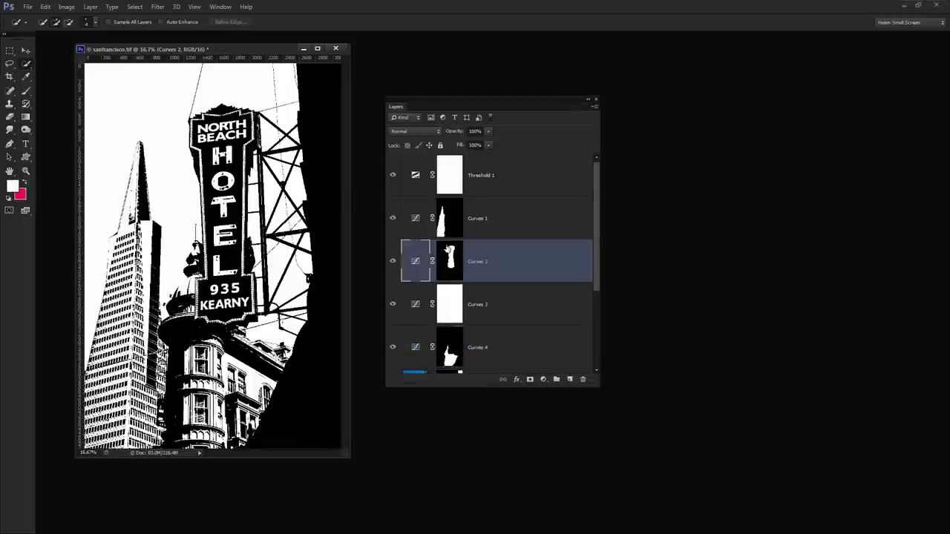
click(482, 173)
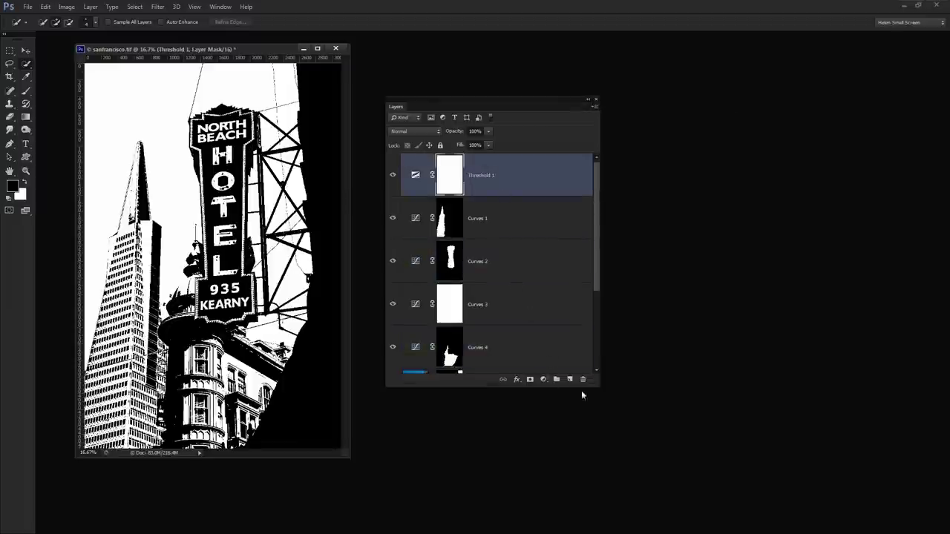
click(90, 7)
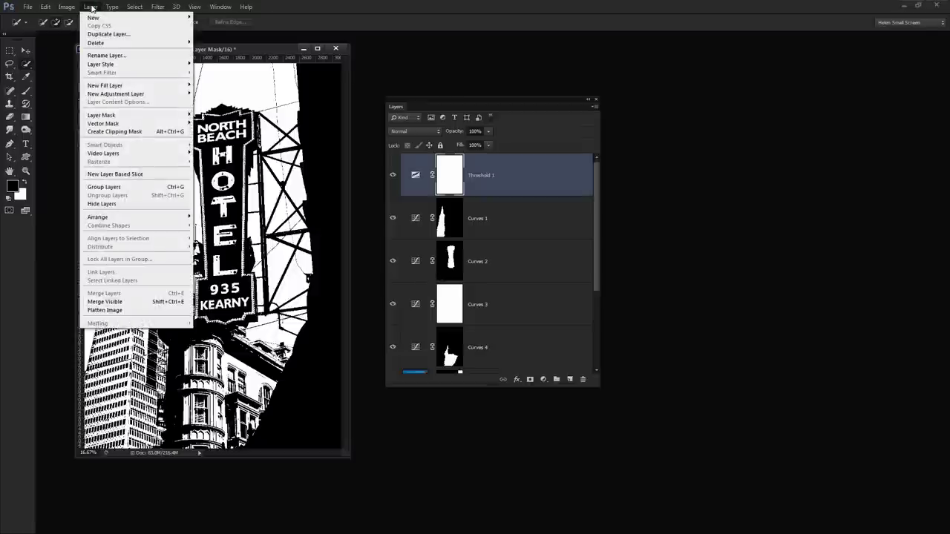
mouse_move(94, 86)
click(63, 87)
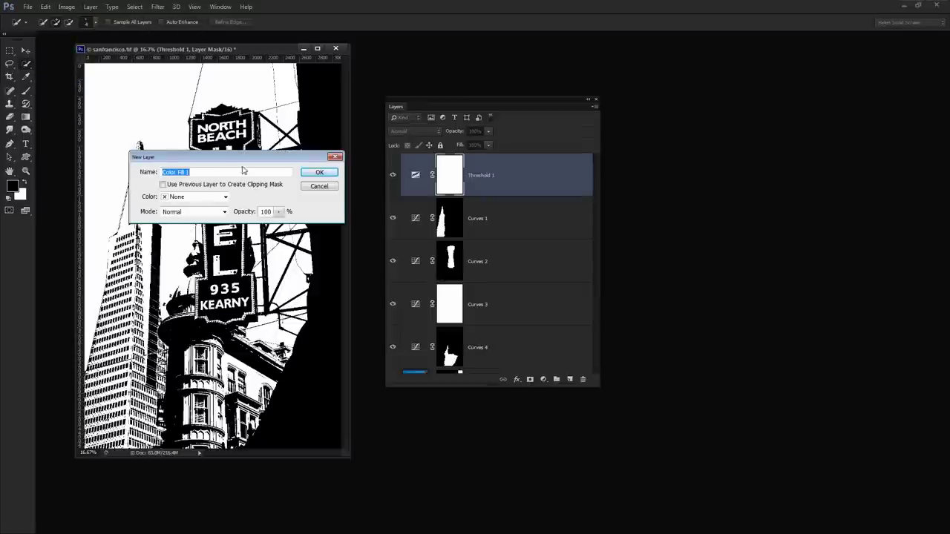
click(312, 173)
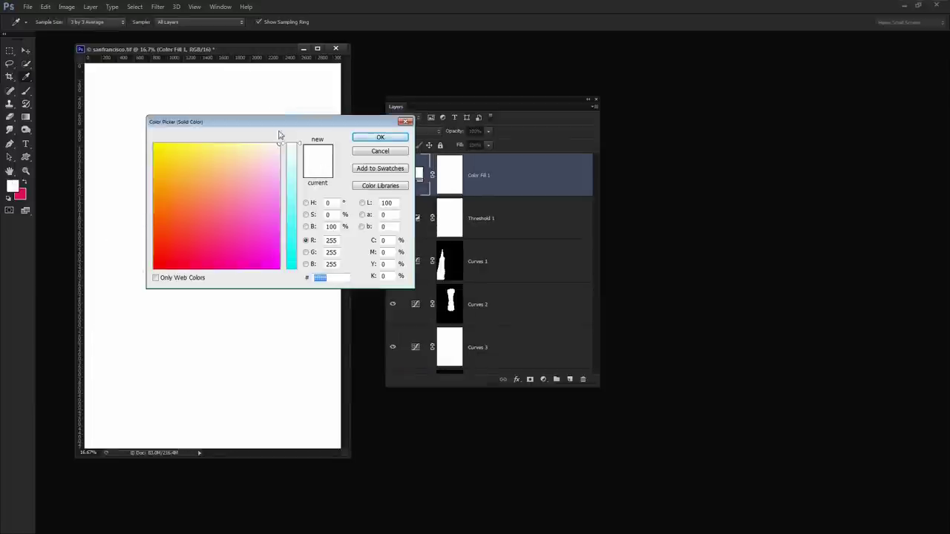
Step: Set the fill layer's colour to dark blue #163367 (R 22, G 51, B 103)
drag(260, 126, 547, 115)
click(549, 251)
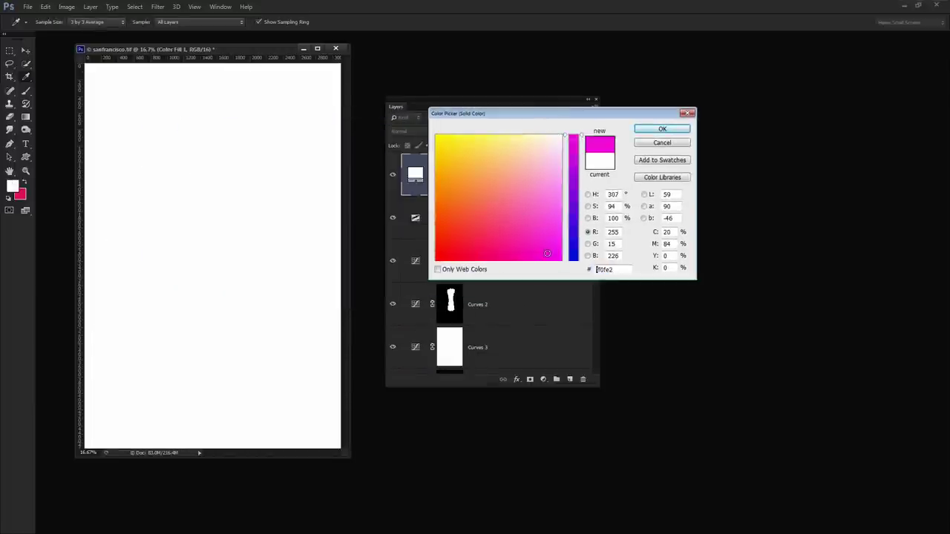
click(573, 251)
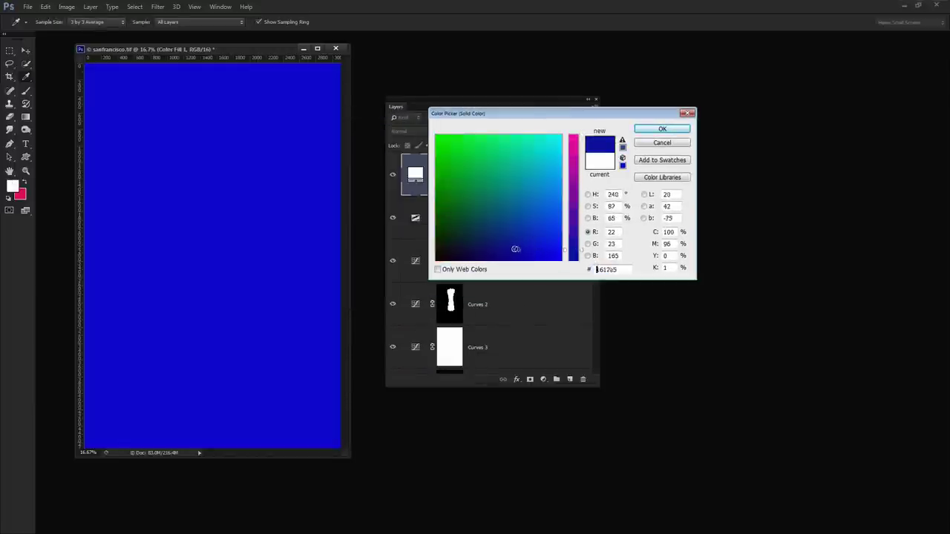
click(515, 248)
key(Return)
key(w)
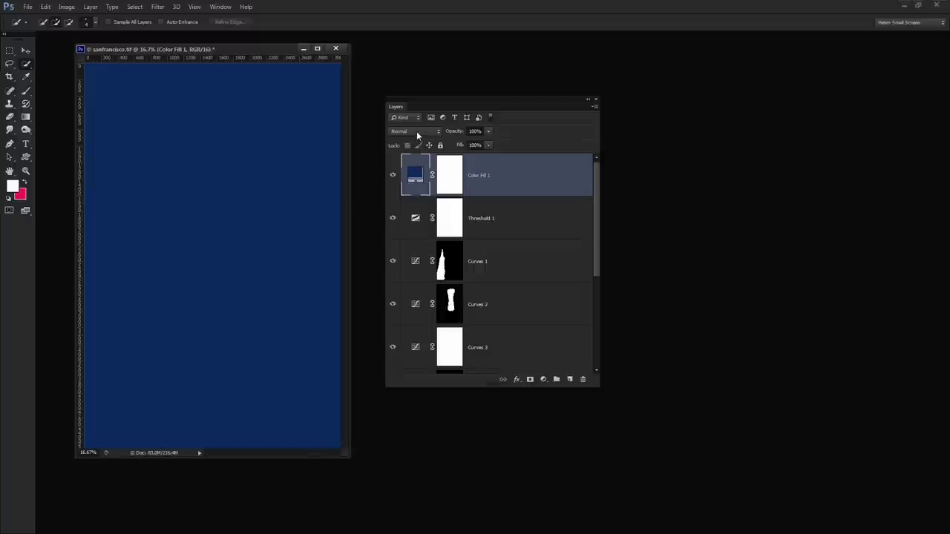
Step: Try successive blend modes on Color Fill 1, from Multiply through Overlay and Vivid Light, and settle on Difference
click(416, 131)
click(413, 148)
key(shift+plus)
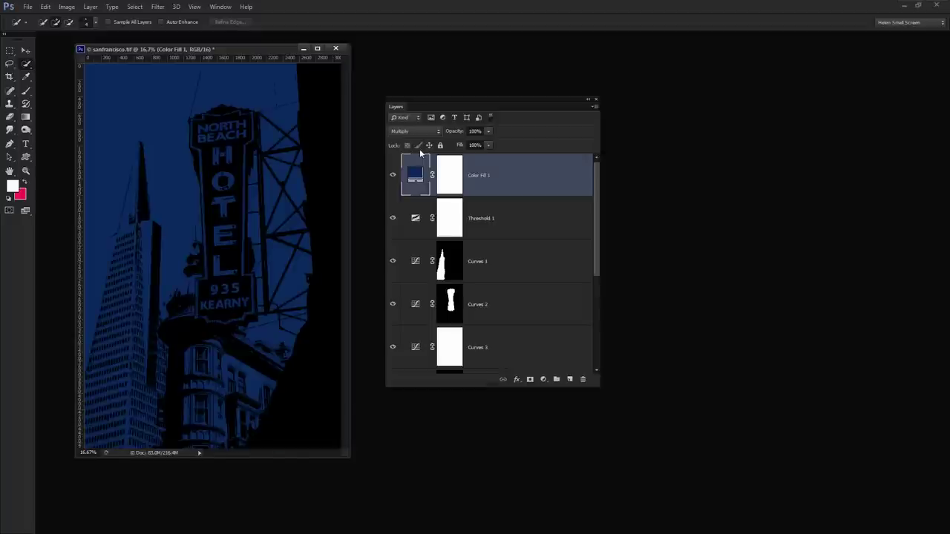
key(shift+plus)
key(shift+plus)
key(shift+plus)
key(shift+plus)
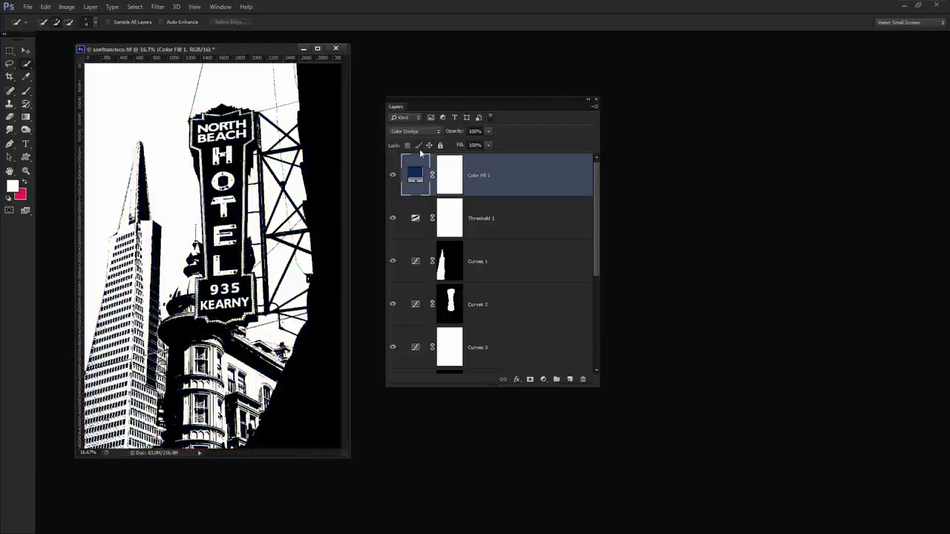
key(shift+plus)
key(shift+plus)
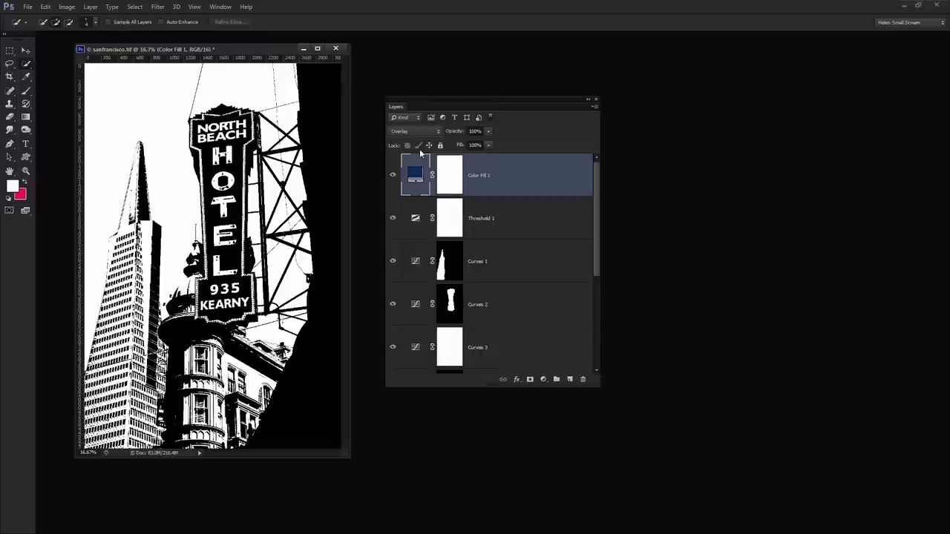
key(shift+plus)
key(shift+plus)
key(shift+plus)
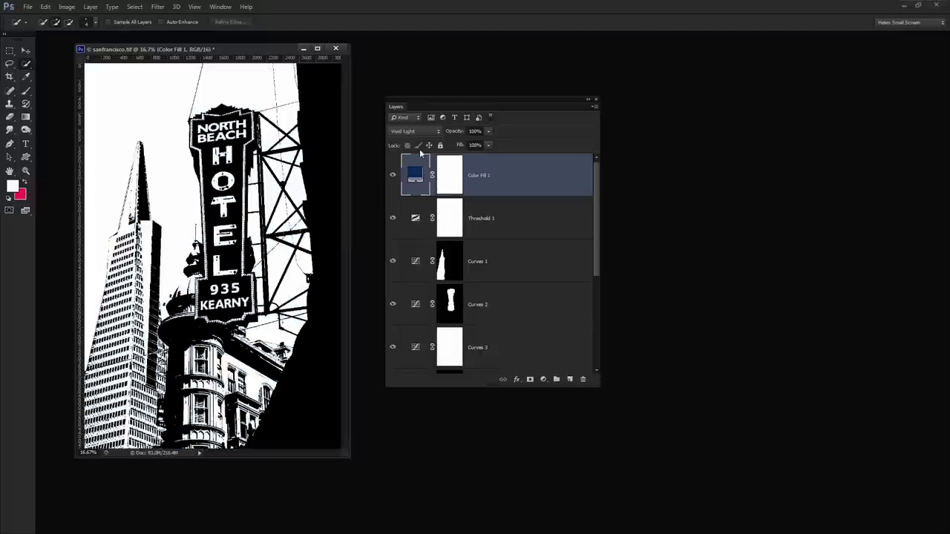
key(shift+plus)
key(shift+plus)
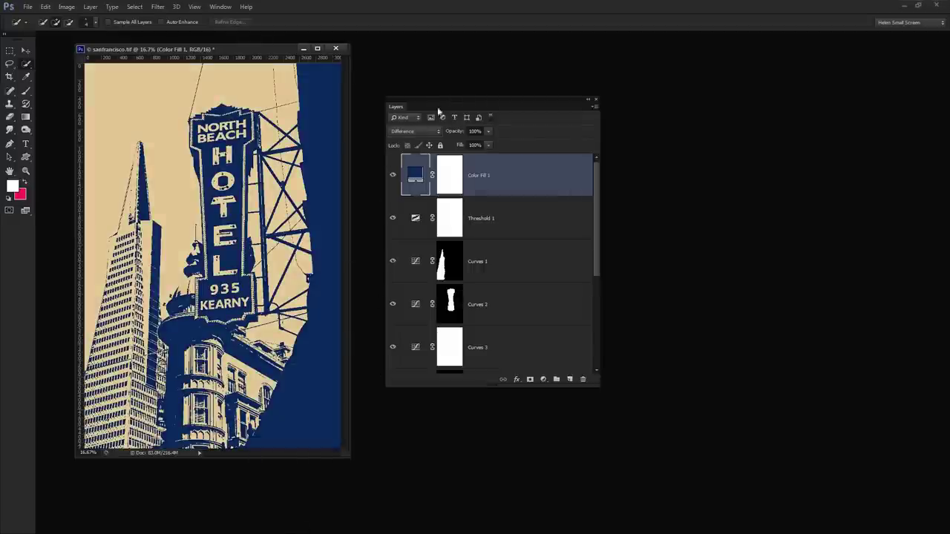
Step: Change Color Fill 1 to a slightly brighter blue, and enlarge the document window to leave space around the image
drag(446, 100, 541, 124)
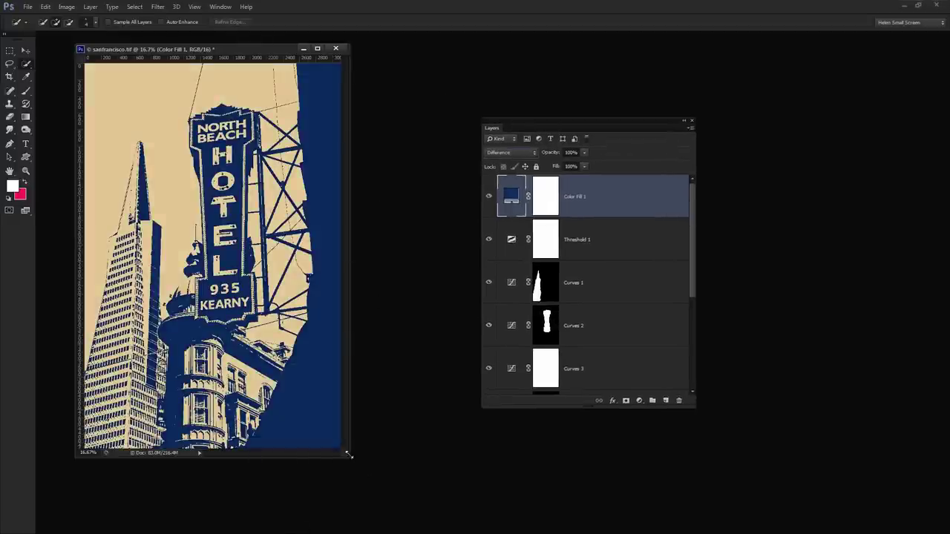
drag(349, 455, 394, 475)
double_click(511, 196)
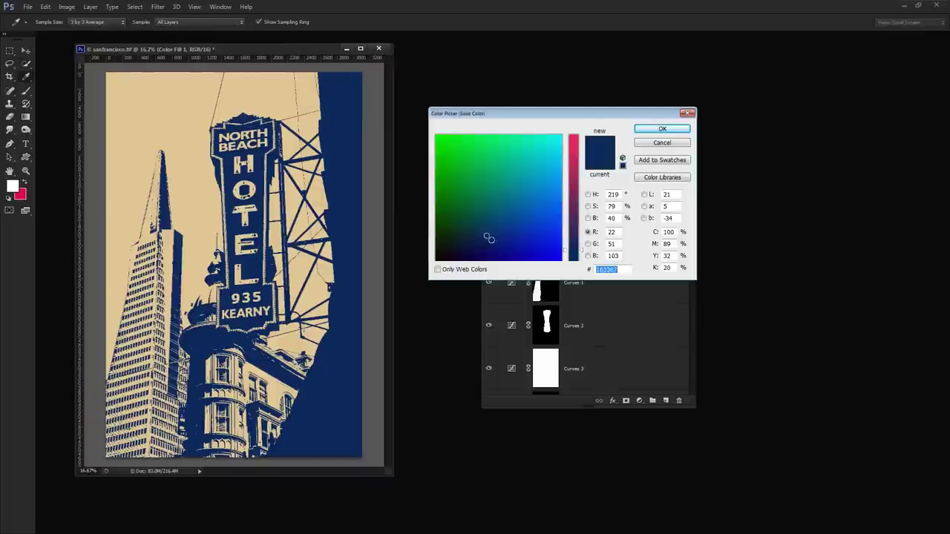
mouse_move(487, 235)
mouse_down()
mouse_move(507, 235)
mouse_move(502, 242)
mouse_move(501, 231)
mouse_move(488, 232)
mouse_up()
click(660, 130)
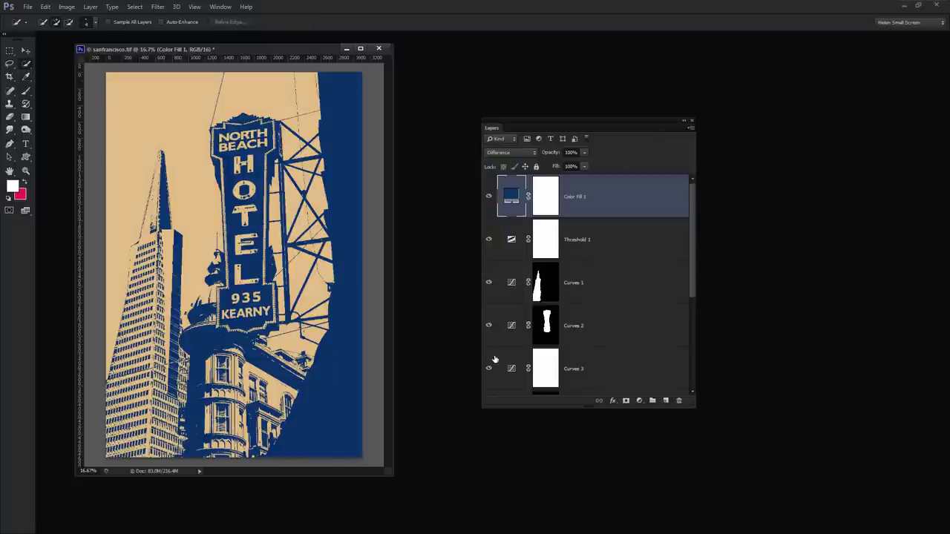
drag(511, 121, 600, 114)
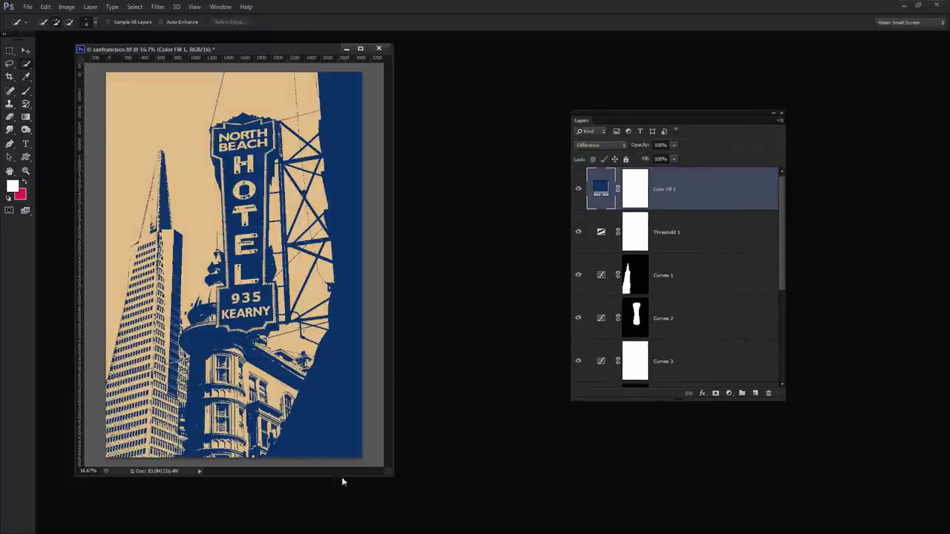
drag(387, 473, 413, 490)
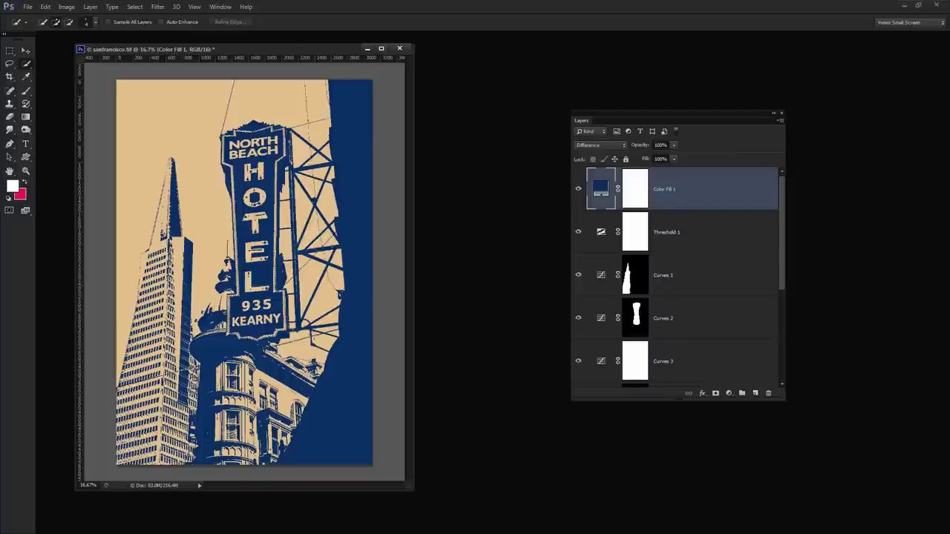
Step: Create a new 1000 by 1000 pixel RGB document at 72 pixels/inch with a white background, and shift its window clear of the artwork's title
click(28, 6)
click(33, 15)
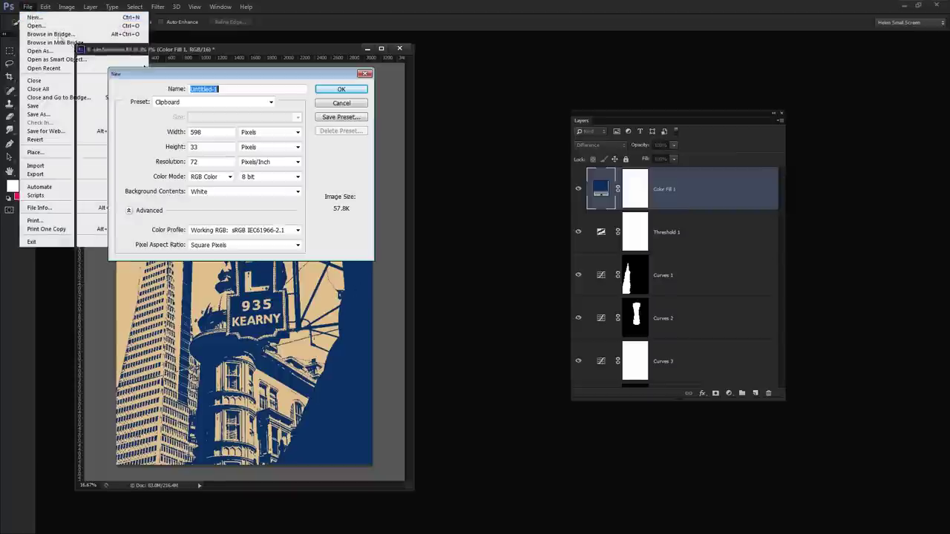
double_click(199, 132)
text(100)
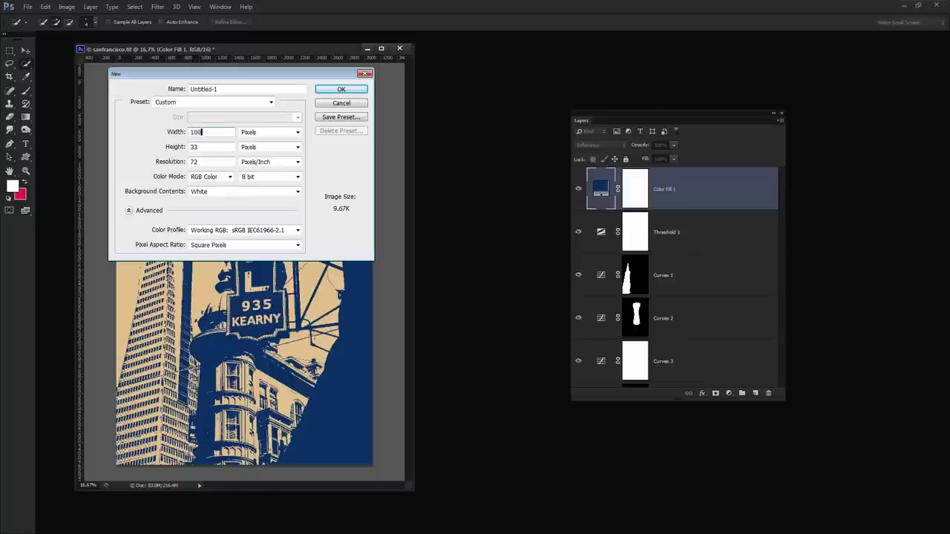
key(Tab)
key(Tab)
text(1000)
click(341, 90)
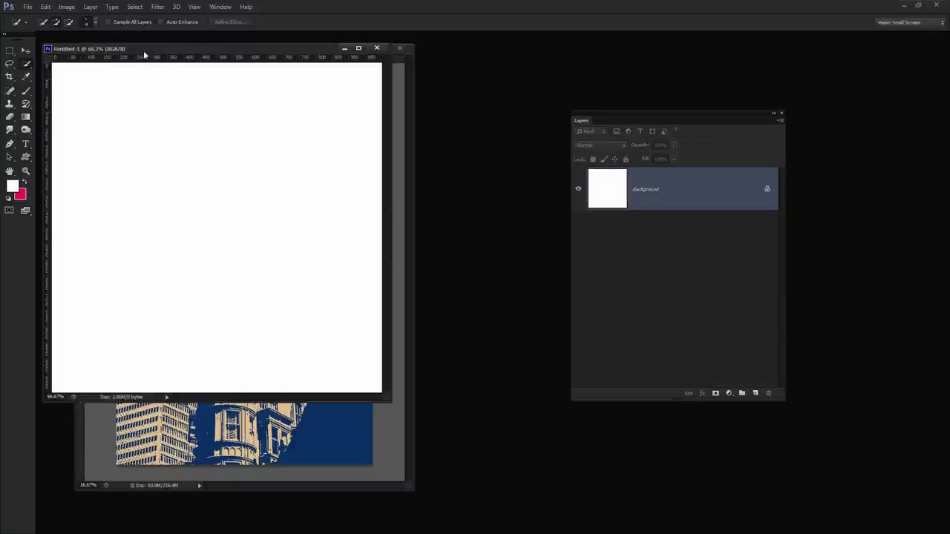
drag(144, 55, 183, 72)
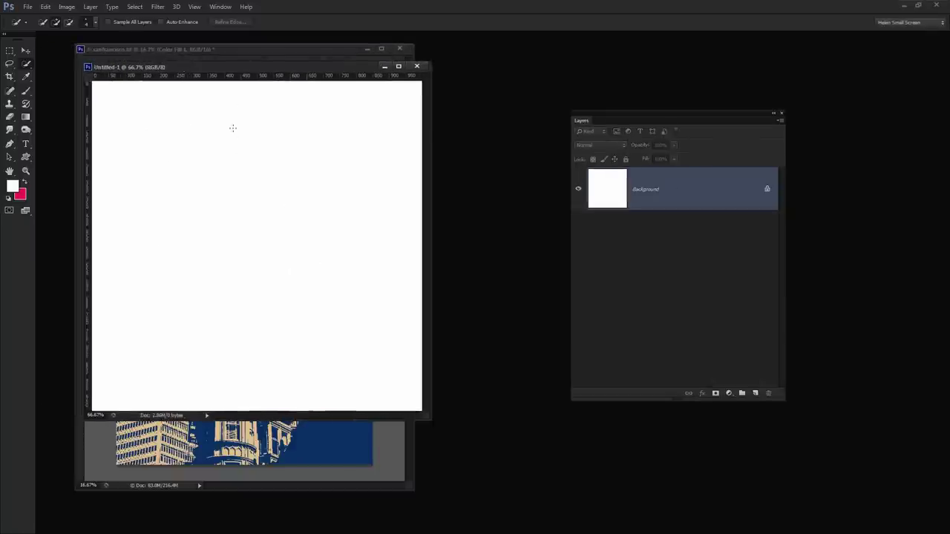
Step: Add about 40% monochromatic noise to the white document, comparing Uniform with Gaussian distribution and settling on Gaussian
click(157, 6)
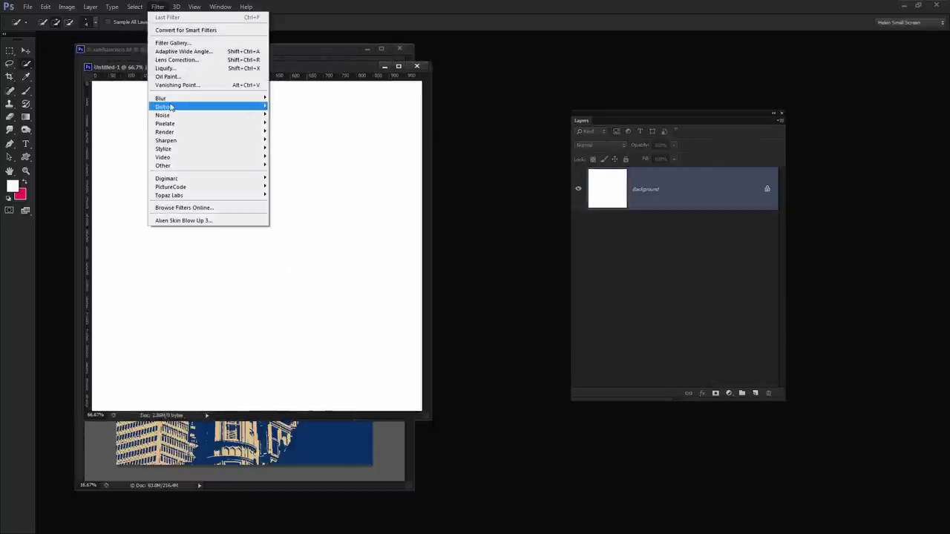
mouse_move(170, 117)
click(122, 113)
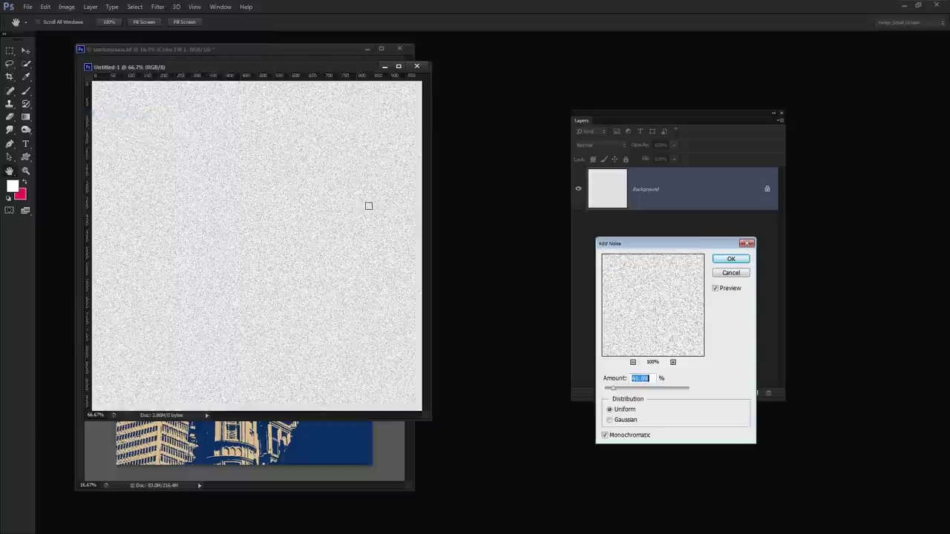
drag(646, 247, 385, 201)
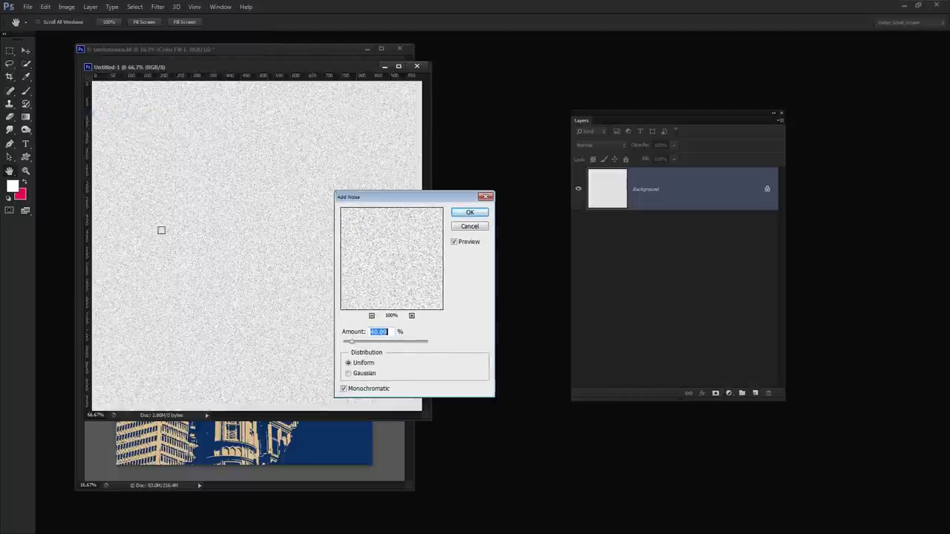
click(348, 374)
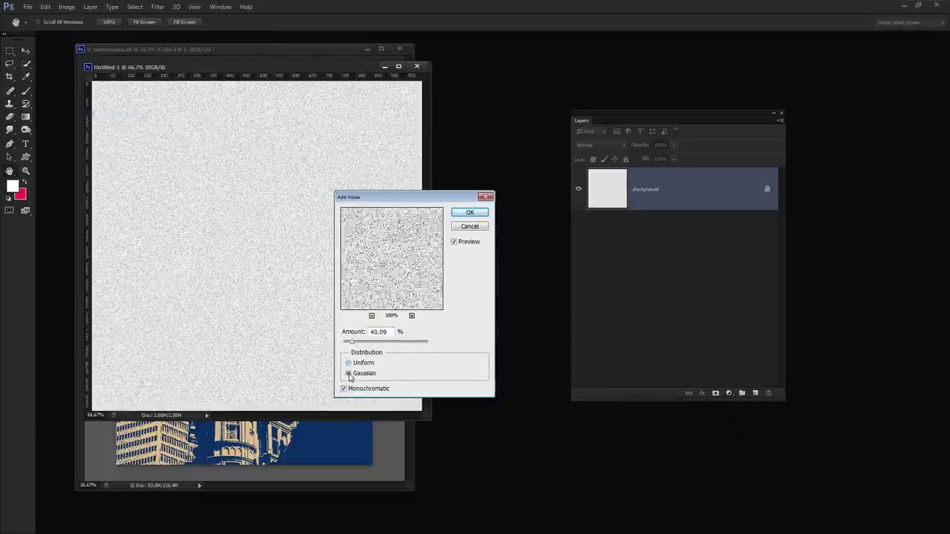
click(348, 364)
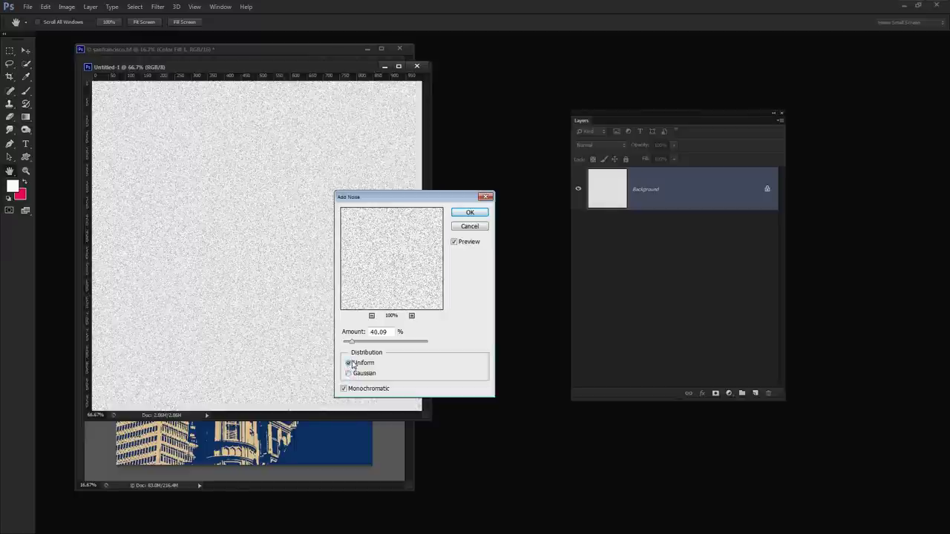
click(349, 375)
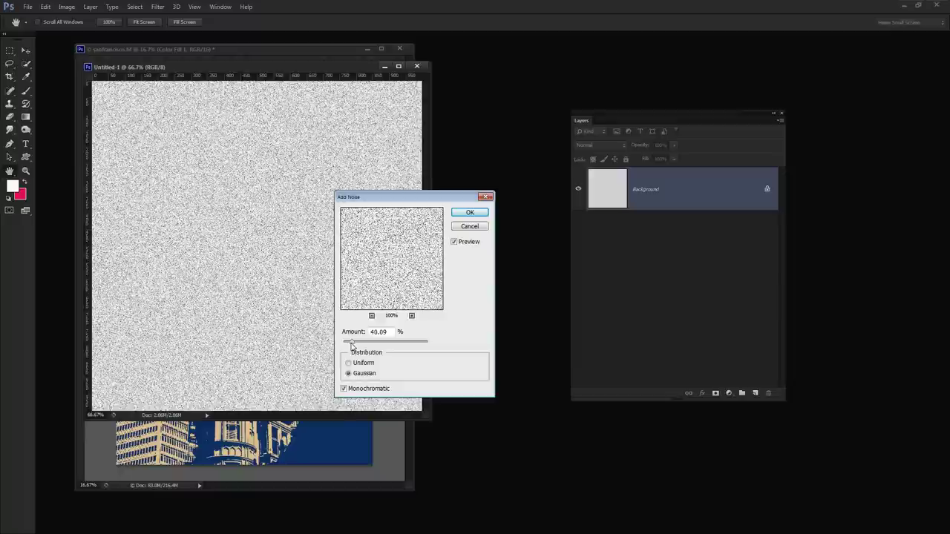
drag(353, 345, 353, 345)
click(469, 214)
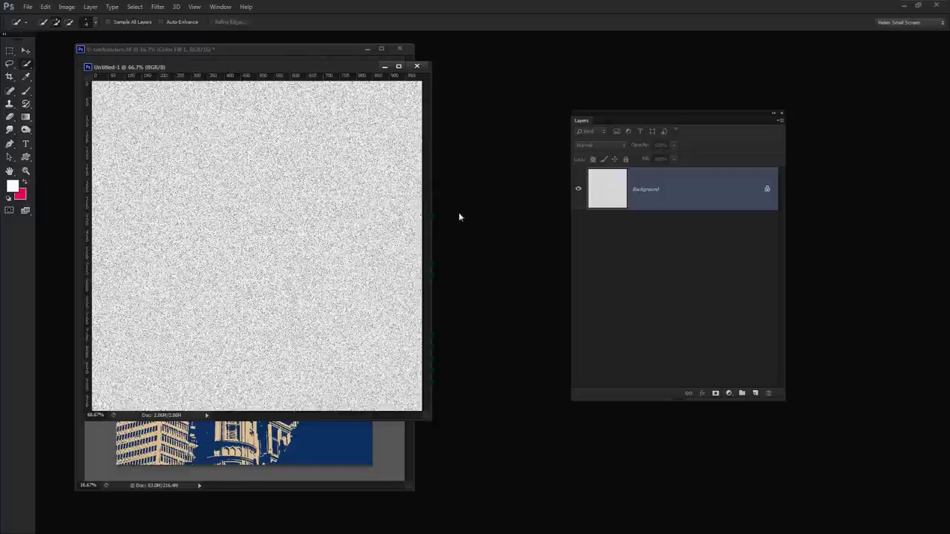
Step: Place the two document windows side by side and copy the noise background into sanfrancisco.tif as a new top layer
drag(191, 67, 400, 125)
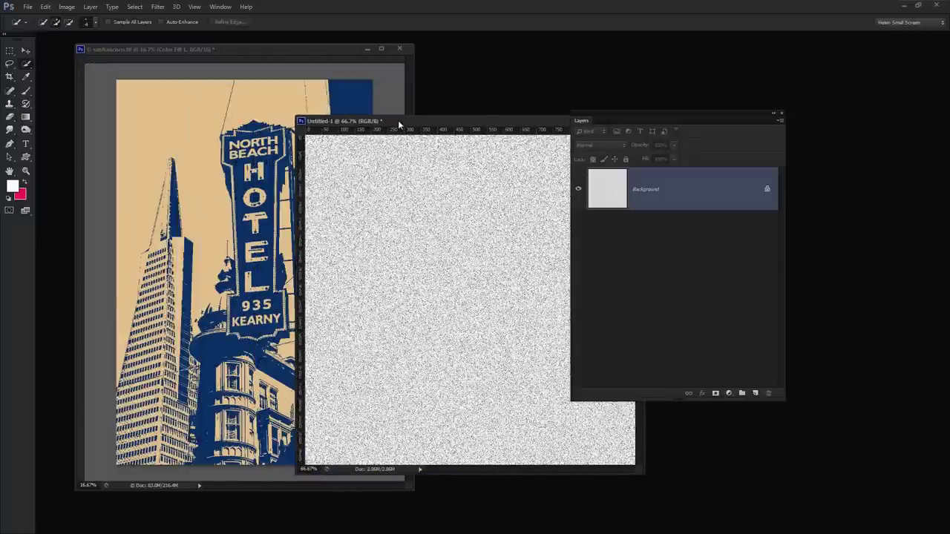
drag(399, 121, 540, 130)
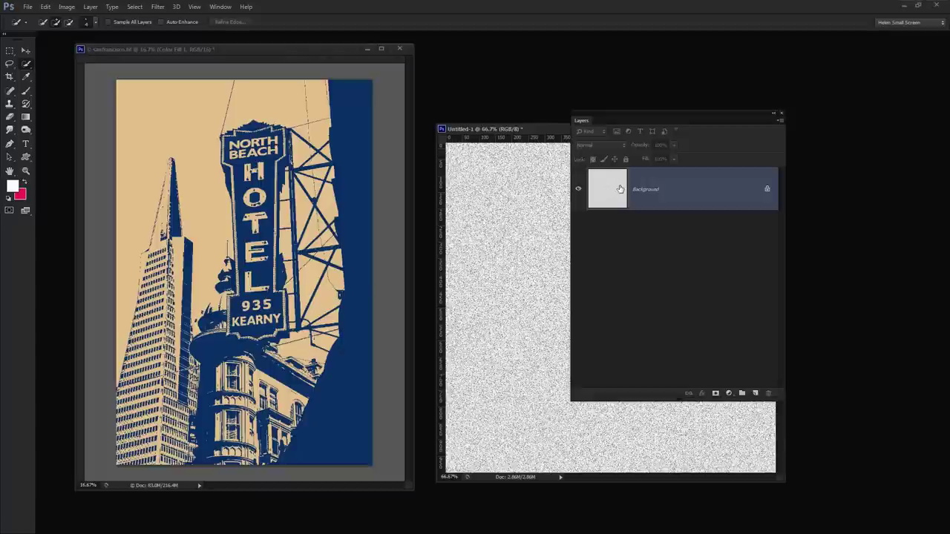
drag(621, 188, 213, 282)
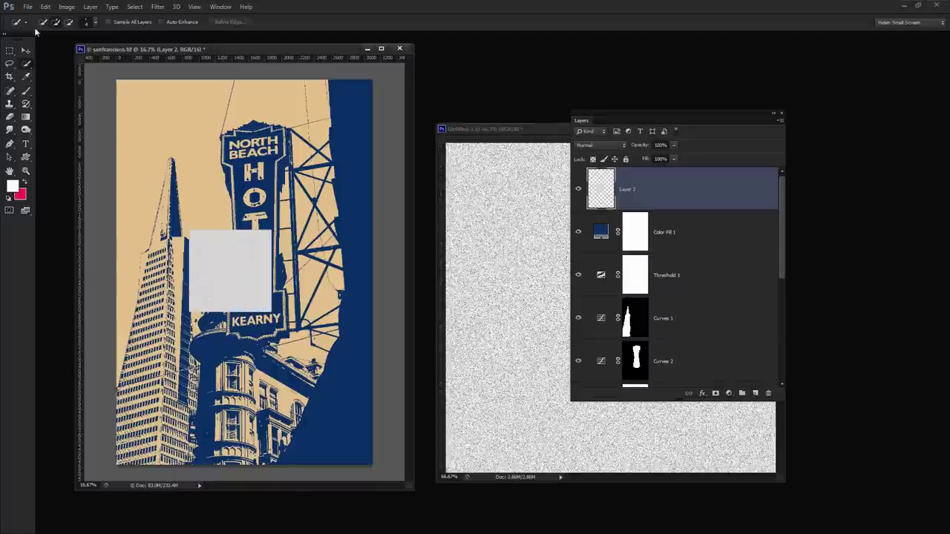
Step: Scale the noise layer from the image's top-left corner to about 549% wide and 474% high, covering the artwork, and close the noise document
click(26, 50)
drag(213, 281, 140, 130)
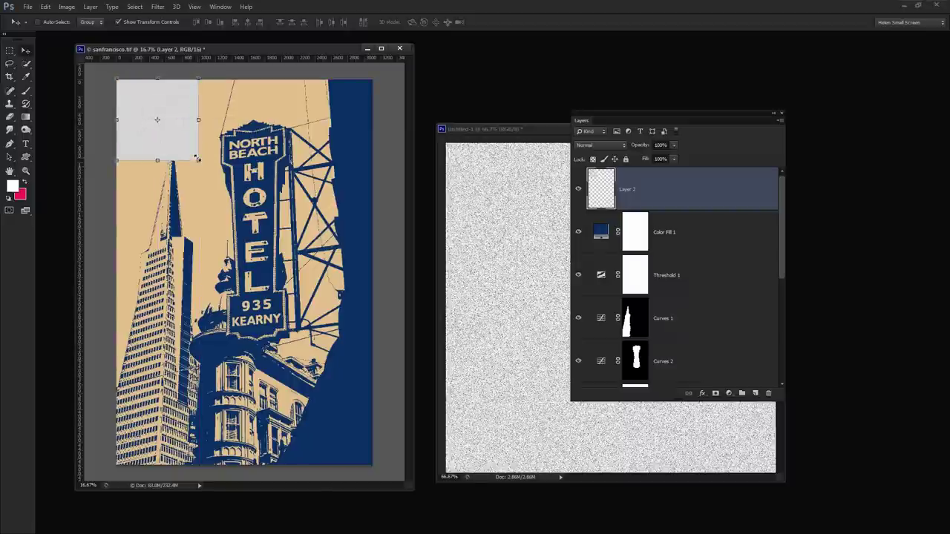
drag(196, 158, 567, 467)
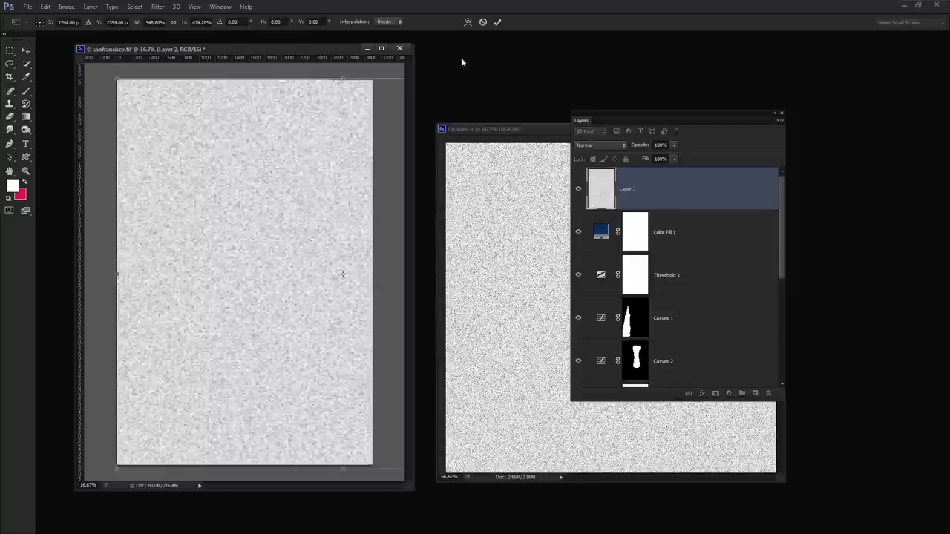
click(497, 22)
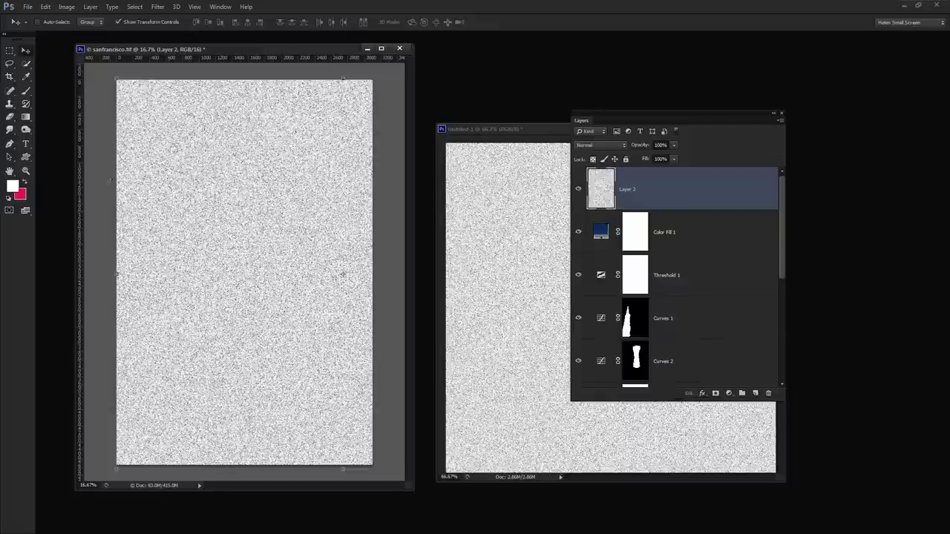
drag(478, 130, 156, 140)
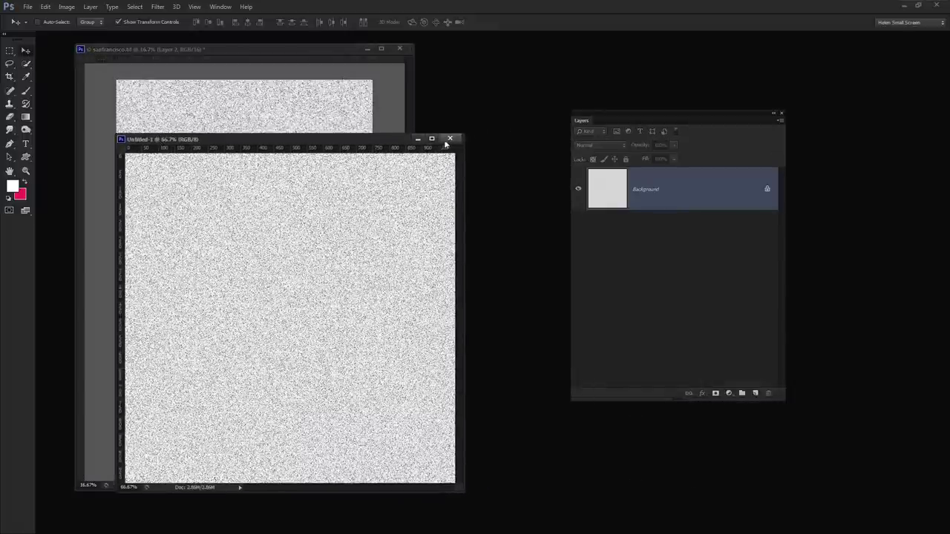
click(450, 138)
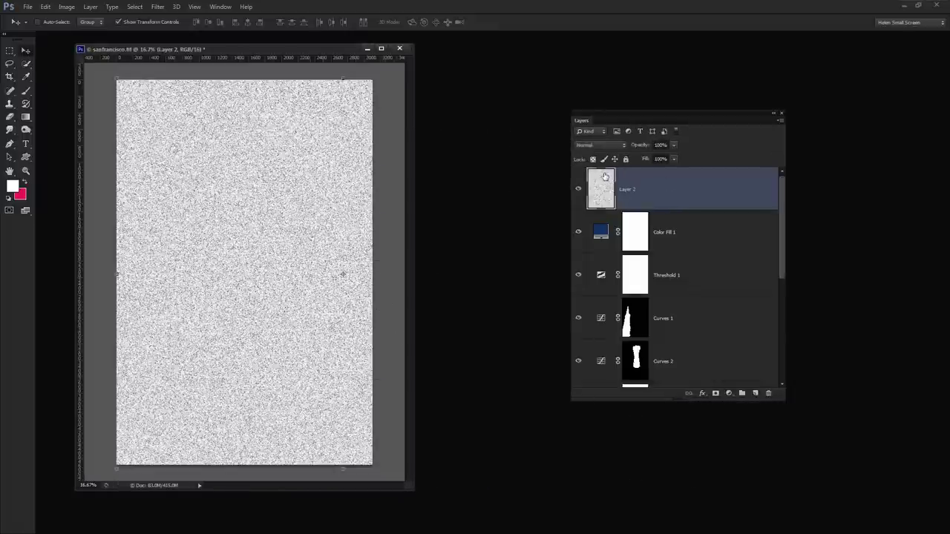
Step: Try successive blend modes on the noise layer, from Dissolve and Darken through the Burn modes, Lighten and Linear Dodge (Add)
click(599, 147)
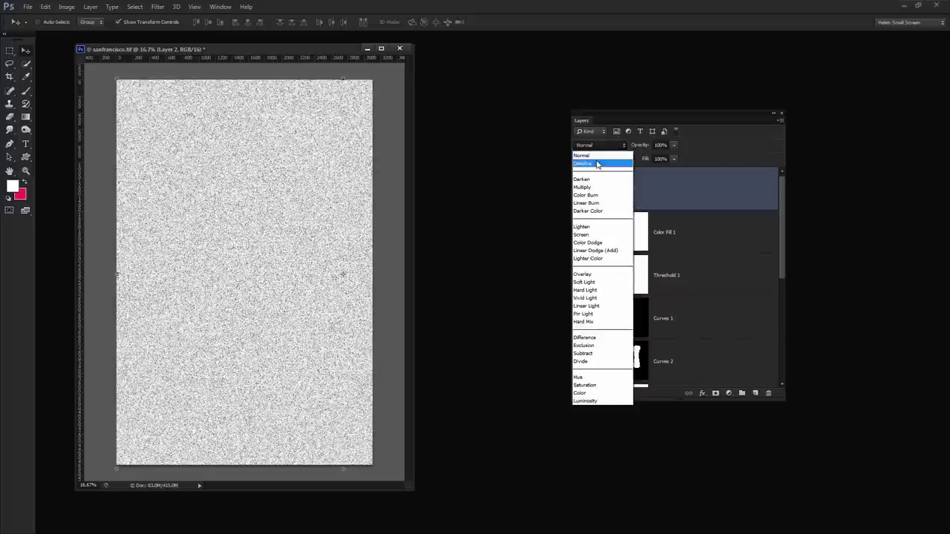
click(597, 164)
key(Down)
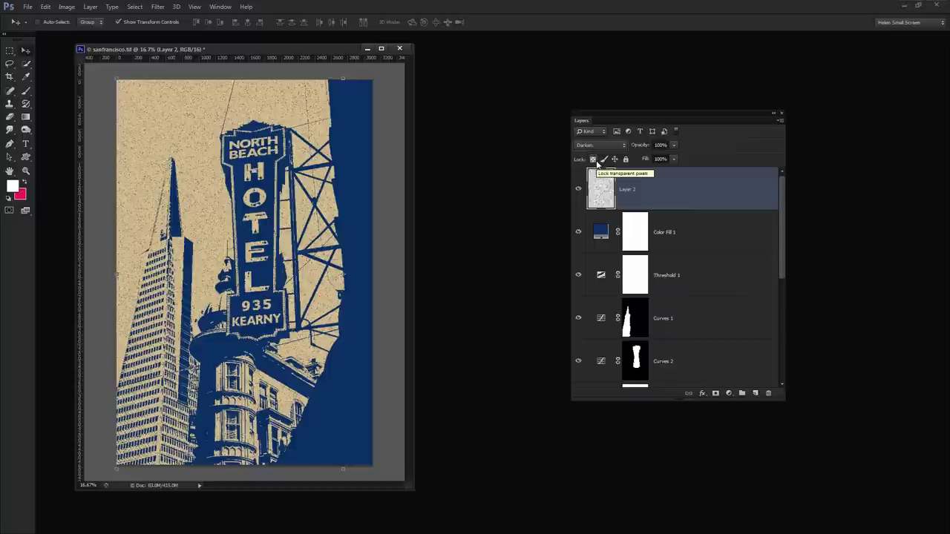
key(Down)
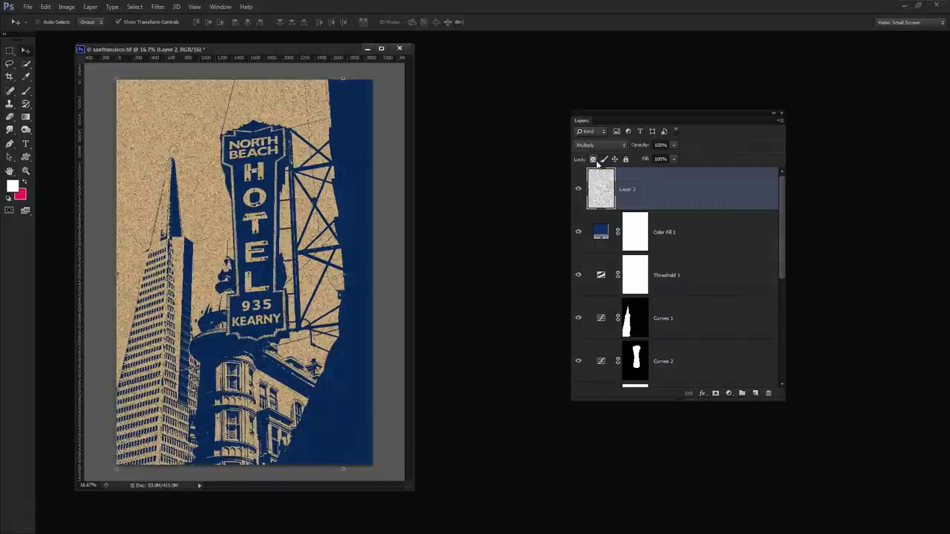
key(Down)
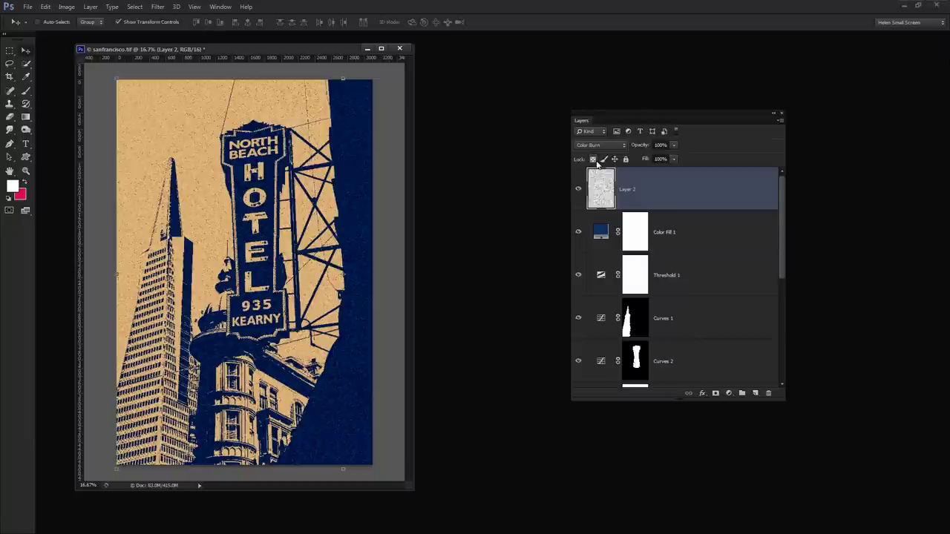
key(Down)
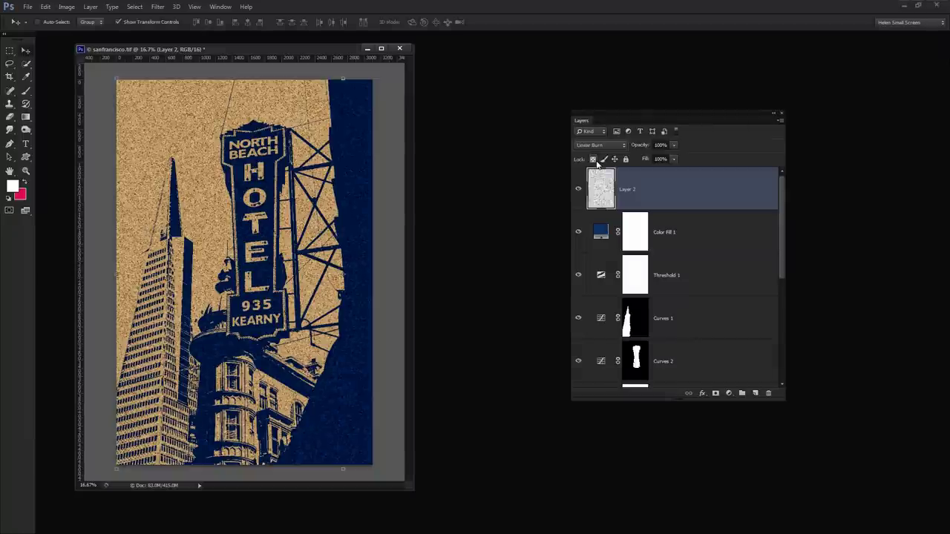
key(Down)
key(shift+plus)
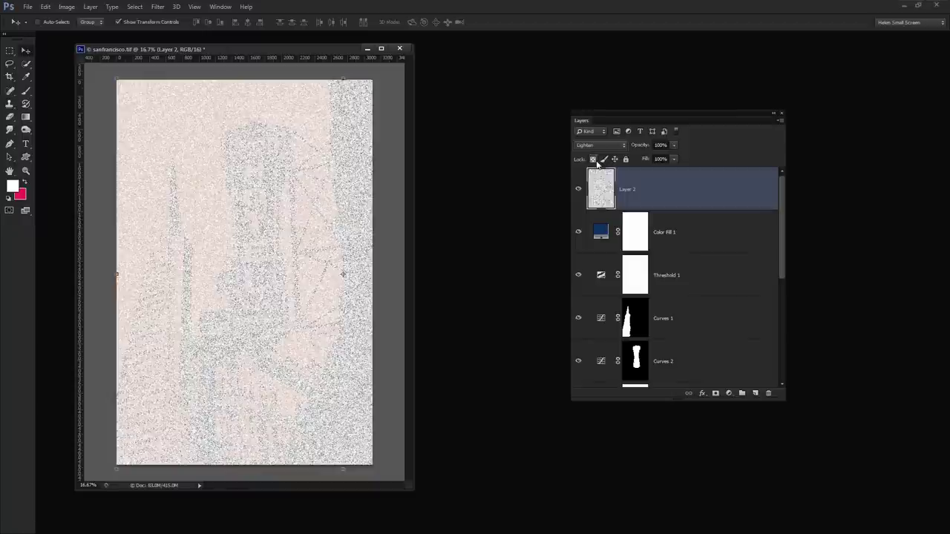
key(shift+plus)
key(shift+plus)
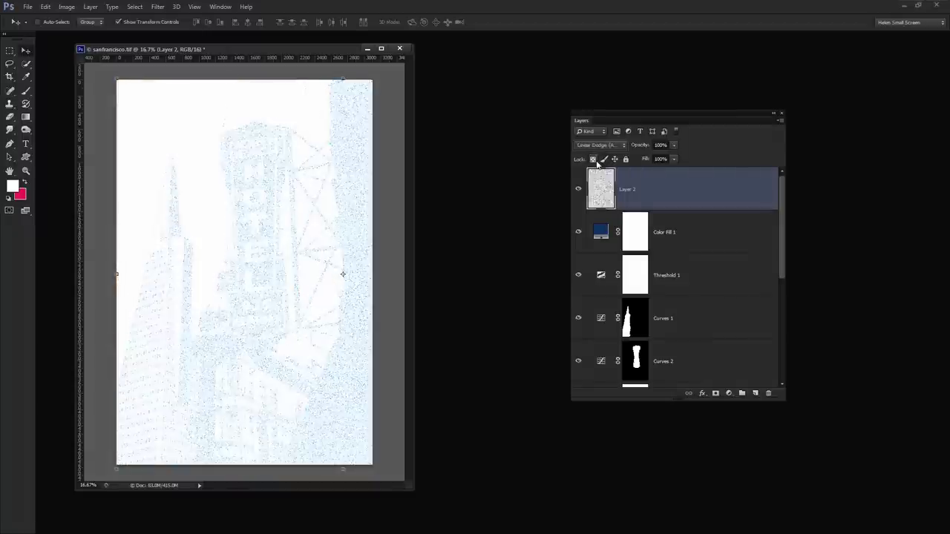
Step: Return the noise layer to Screen blending, try inverting its colours, and invert them back
key(shift+minus)
key(shift+minus)
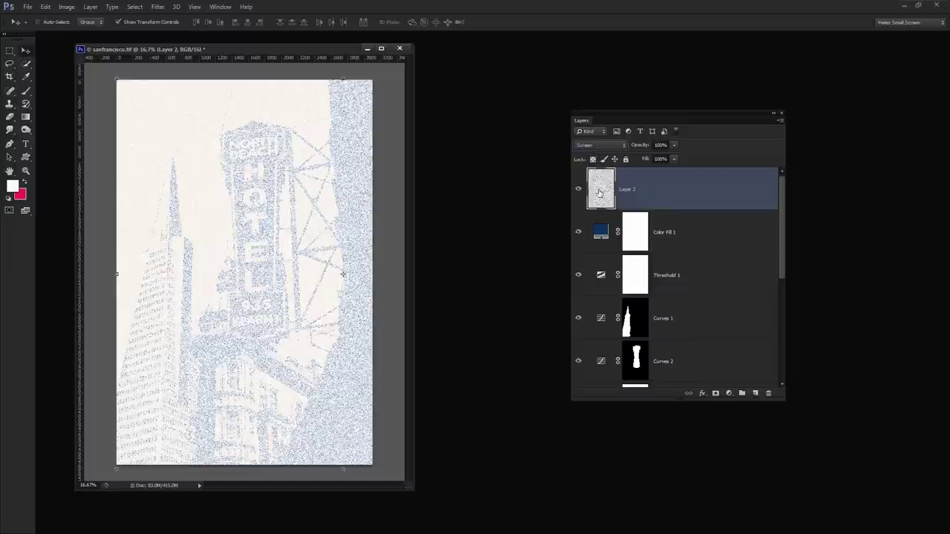
key(ctrl+i)
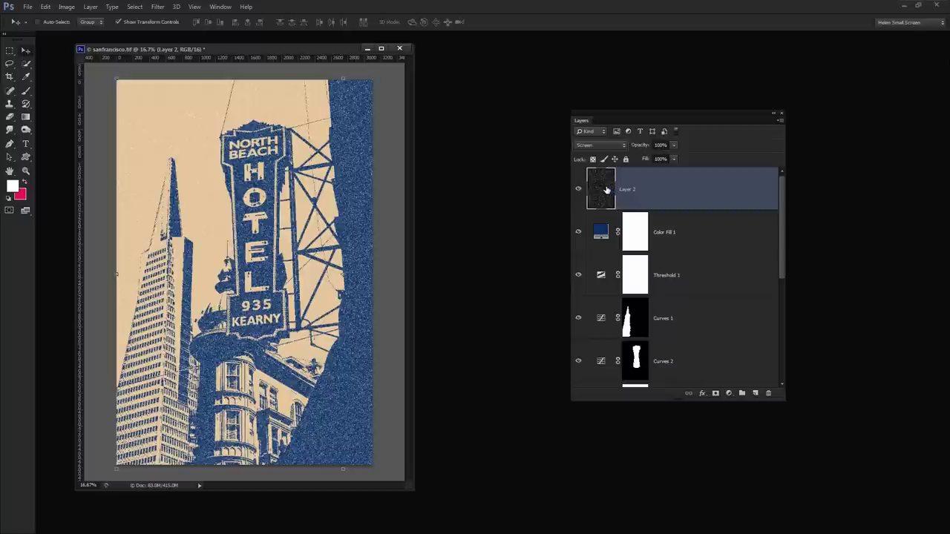
key(ctrl+i)
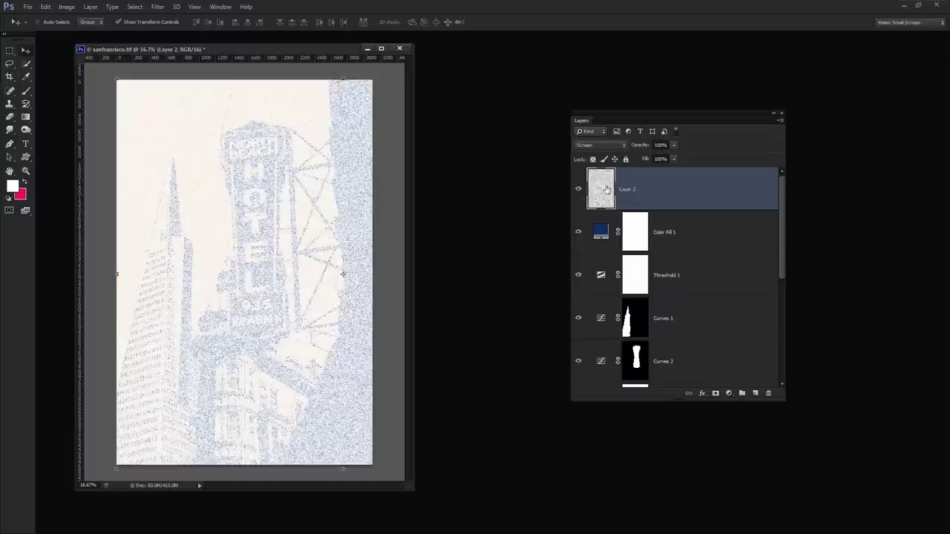
Step: Compare Multiply and the Burn modes on the noise layer, settle on Linear Burn, and lower the layer's opacity to 67%
key(alt+shift+k)
key(alt+shift+m)
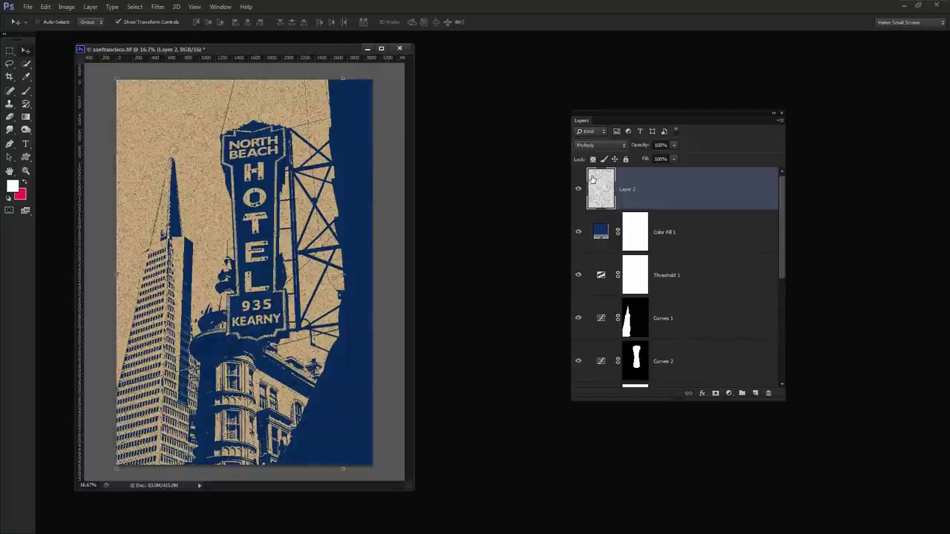
key(alt+shift+b)
key(alt+shift+a)
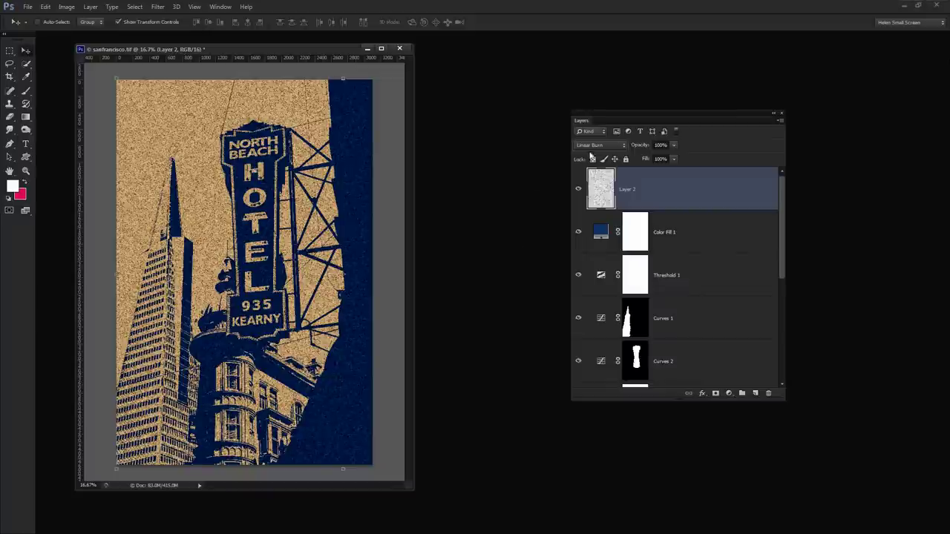
drag(646, 147, 627, 146)
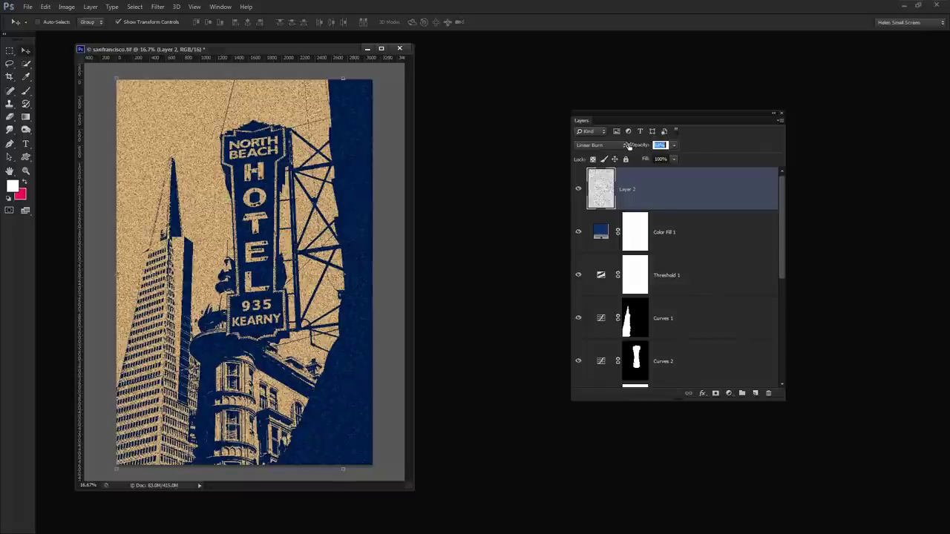
Step: Extend the layer list and hide every layer from Curves 4 up through Layer 2, leaving the Background copy and the layers beneath it showing
drag(595, 117, 648, 104)
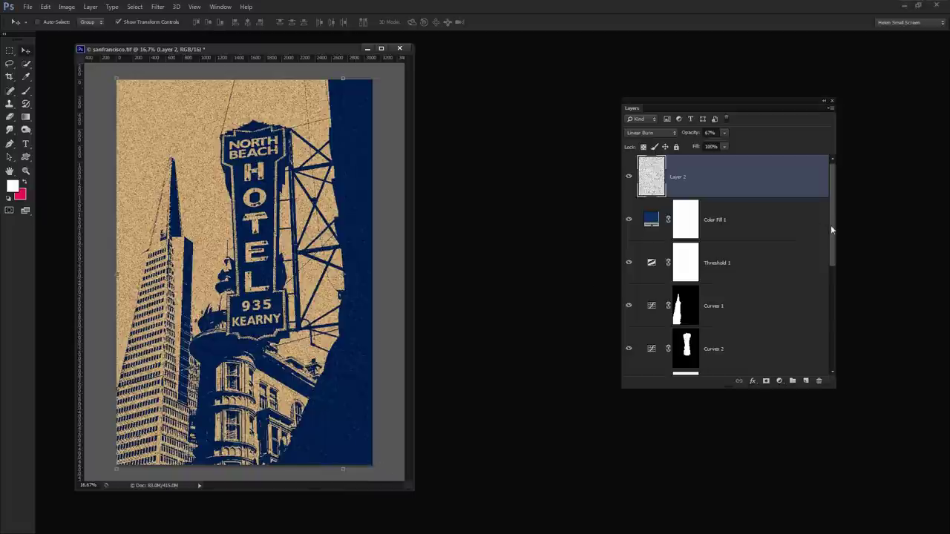
drag(831, 382, 844, 509)
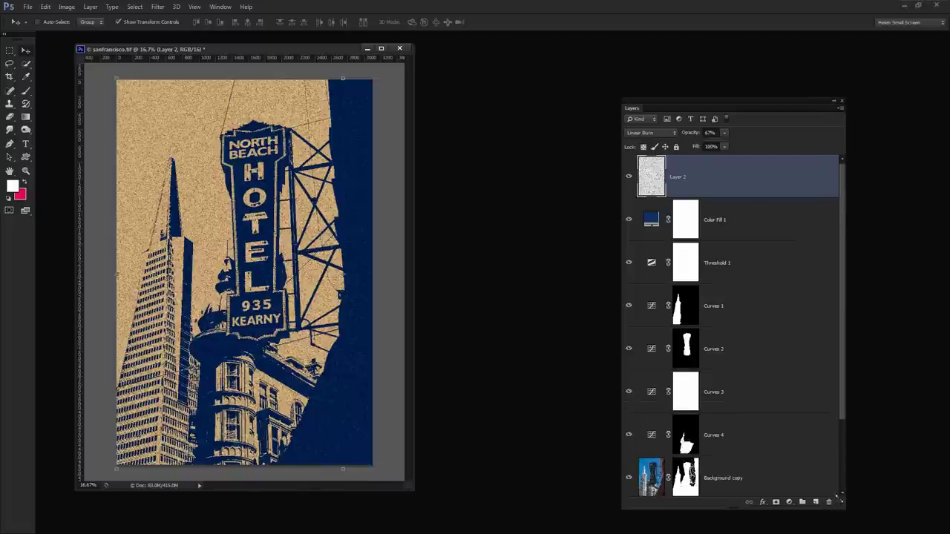
drag(629, 438, 631, 178)
drag(842, 297, 836, 382)
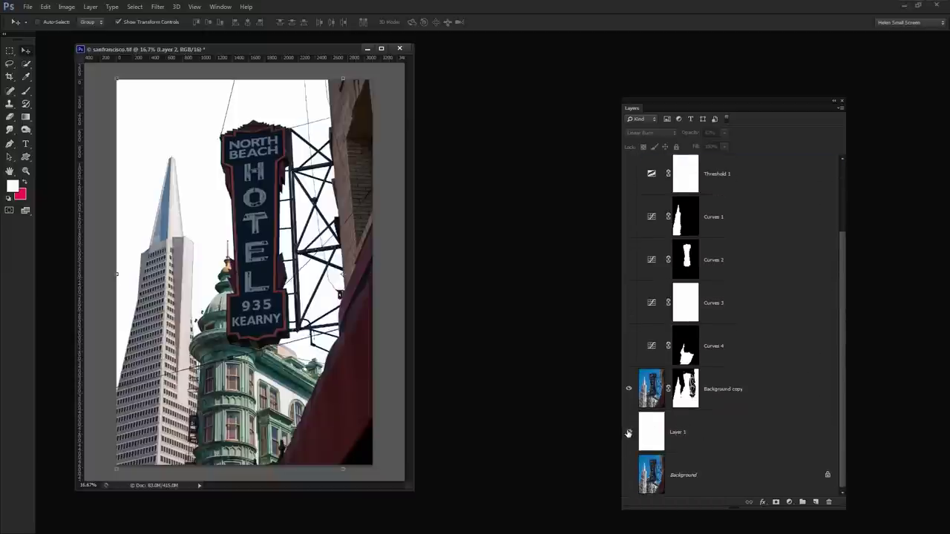
Step: Show only the original Background layer, and turn Layer 1 and the Background copy back on above it
click(629, 388)
click(629, 476)
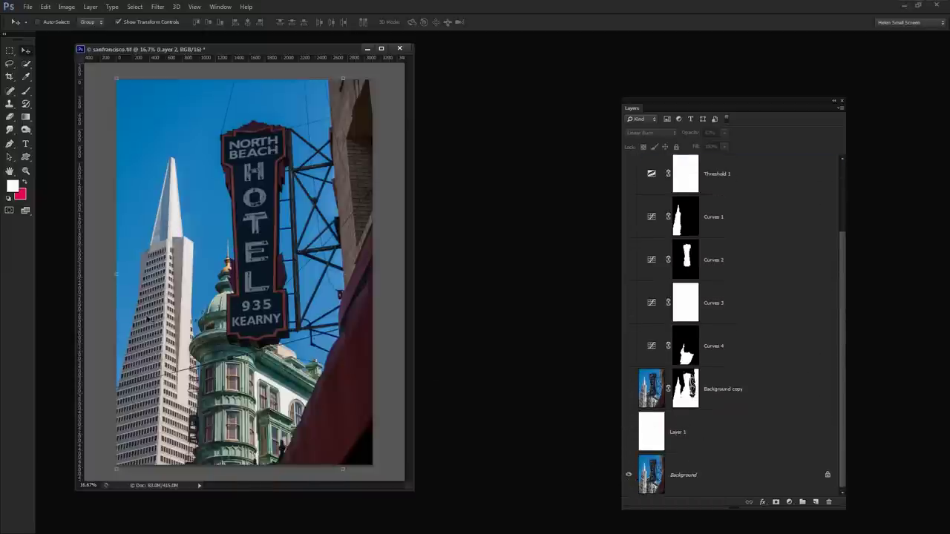
click(630, 430)
click(628, 388)
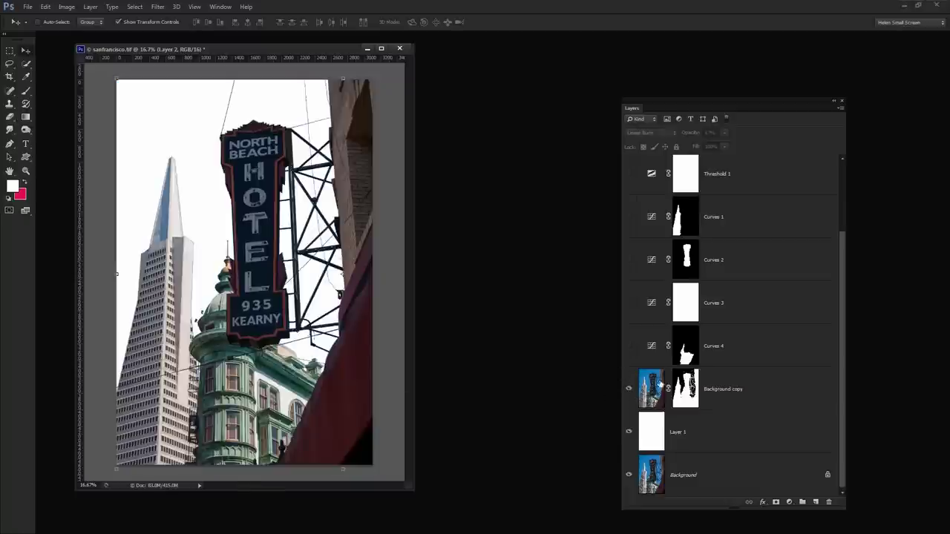
Step: Turn the Curves 4, Threshold 1, Curves 3, Curves 2 and Curves 1 adjustment layers back on one at a time
click(629, 346)
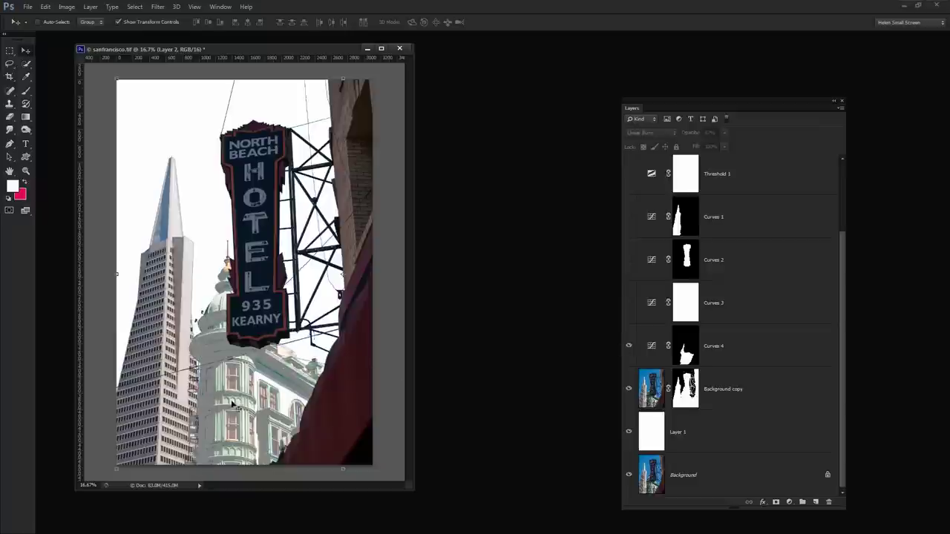
click(629, 174)
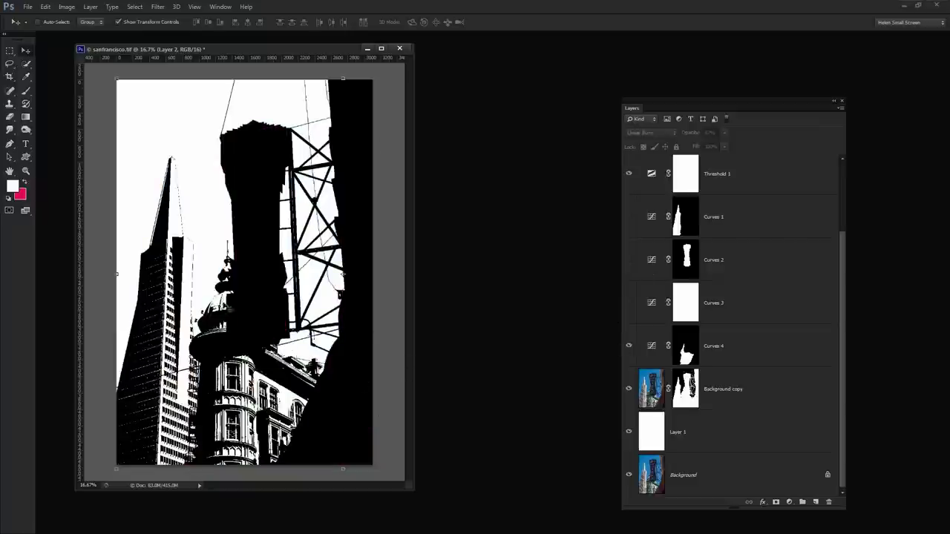
click(629, 303)
click(628, 260)
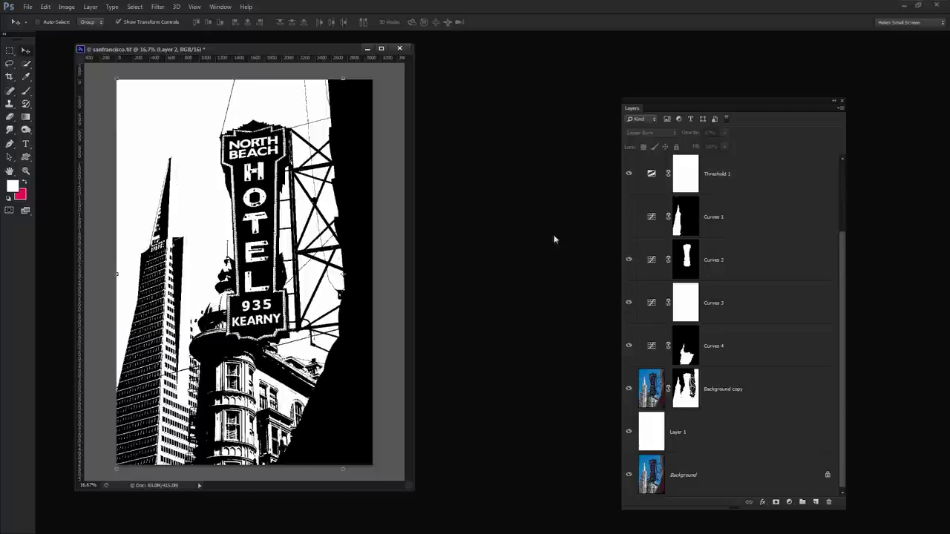
click(628, 216)
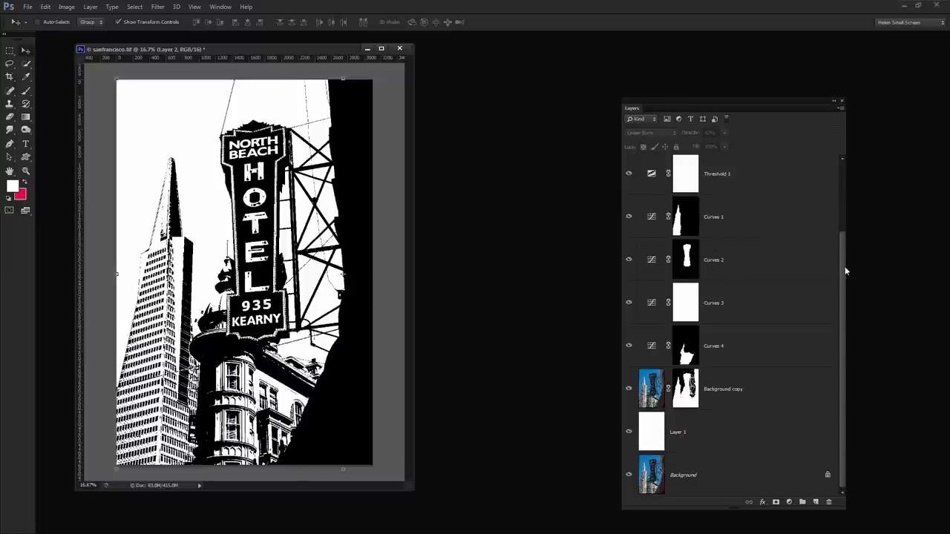
Step: Make the Color Fill 1 layer and the Layer 2 noise texture visible again
scroll(831, 230, up, 2)
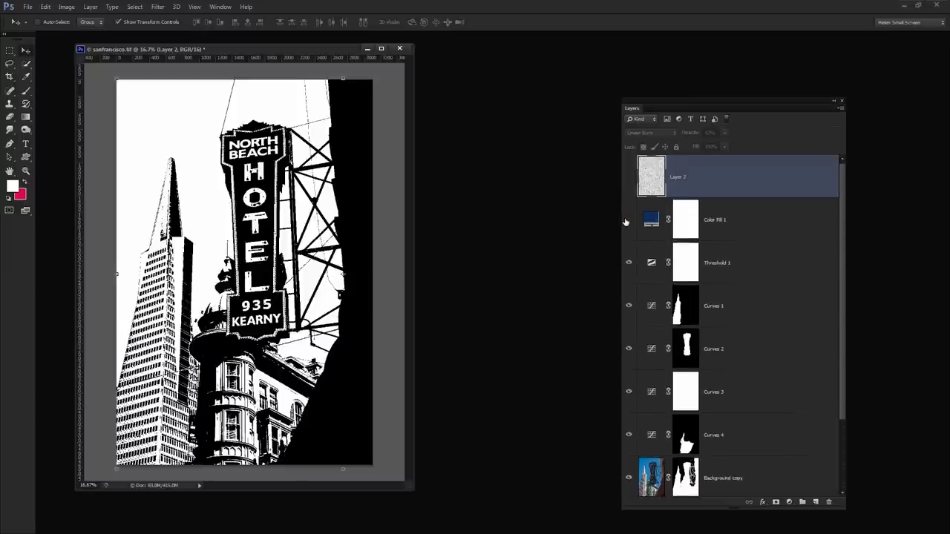
click(629, 220)
click(652, 220)
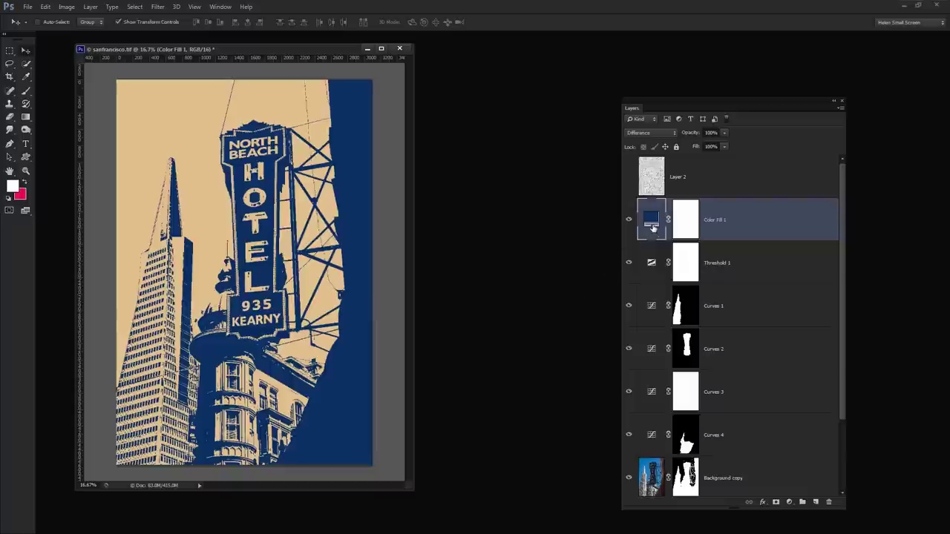
click(628, 178)
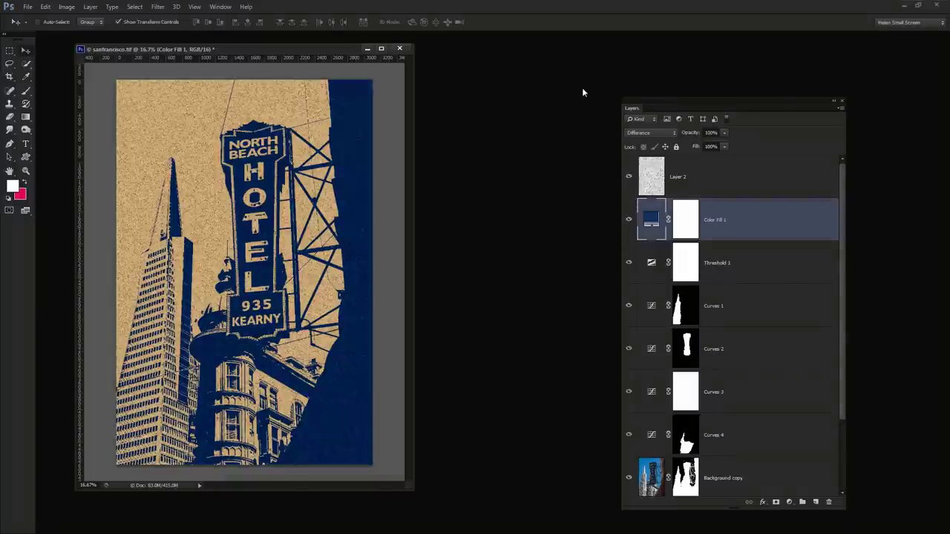
Step: Select the Layer 2 noise layer, with the layer list moved closer to the artwork and widened slightly
drag(643, 105, 503, 99)
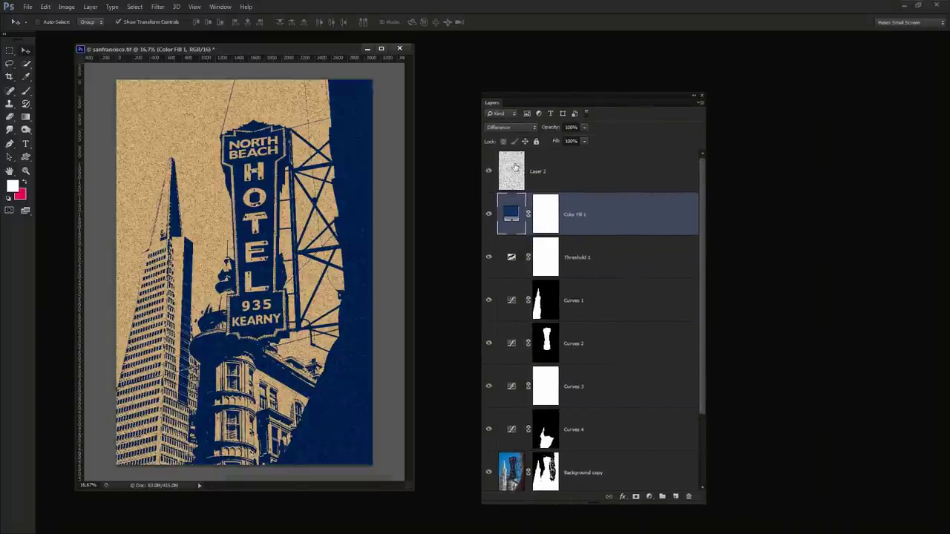
click(515, 167)
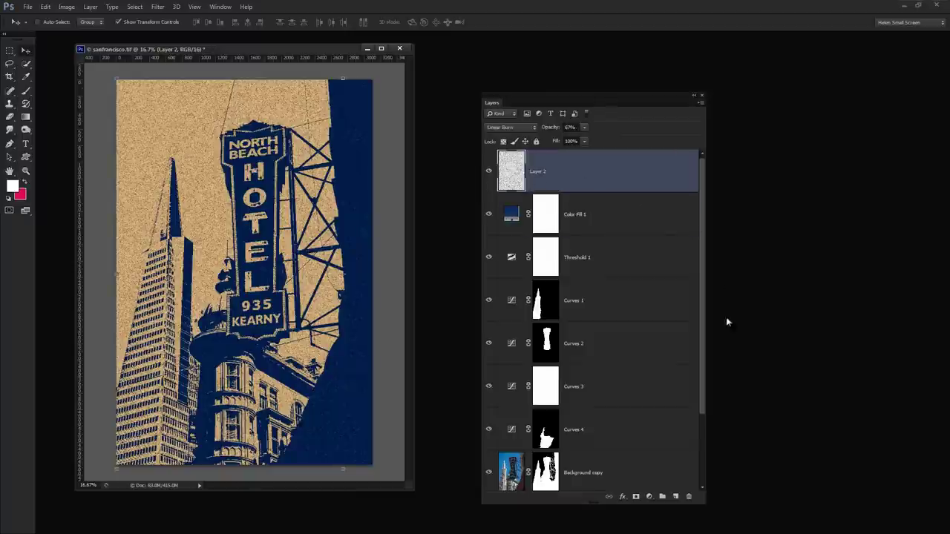
mouse_move(705, 499)
mouse_down()
mouse_move(744, 502)
mouse_move(714, 501)
mouse_up()
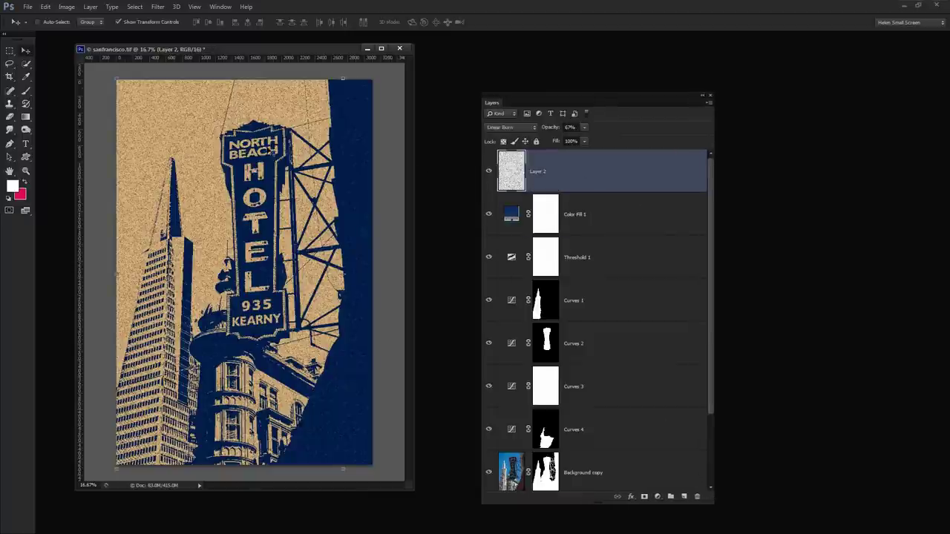